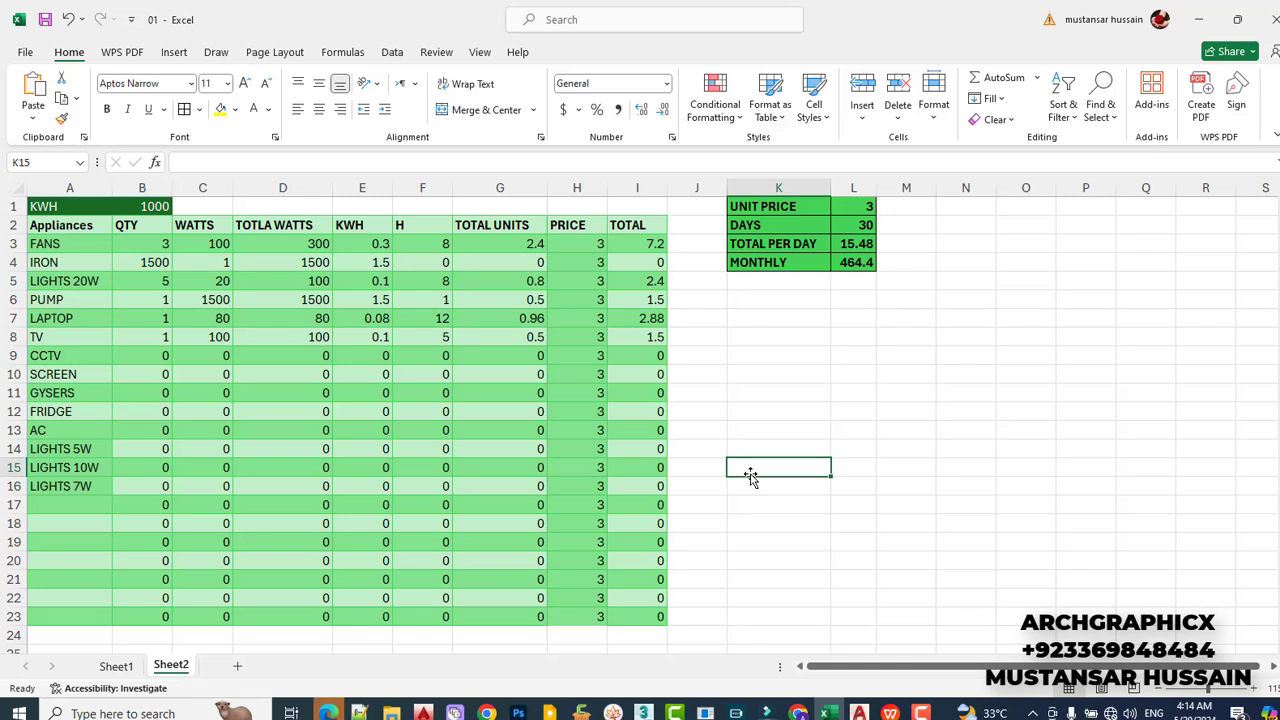
Enter the scratch values 5000 in cell K15 and 200 in cell K16.
type("5000")
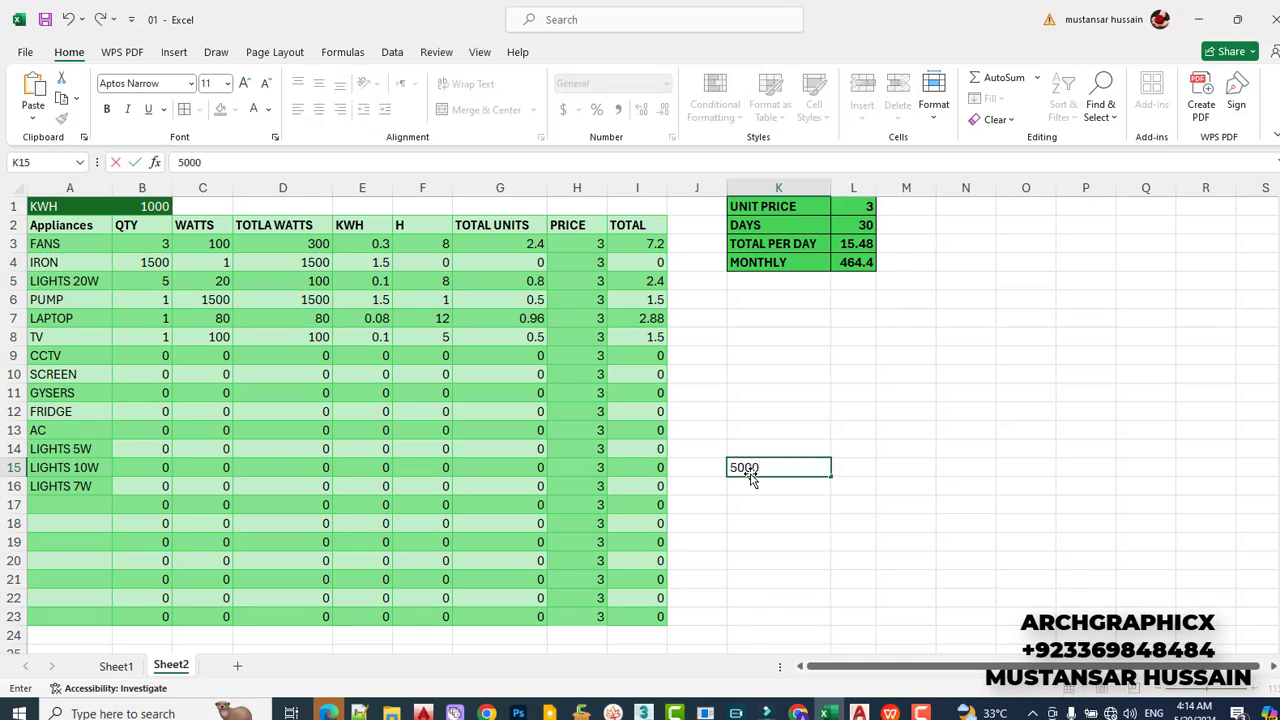
key("Return")
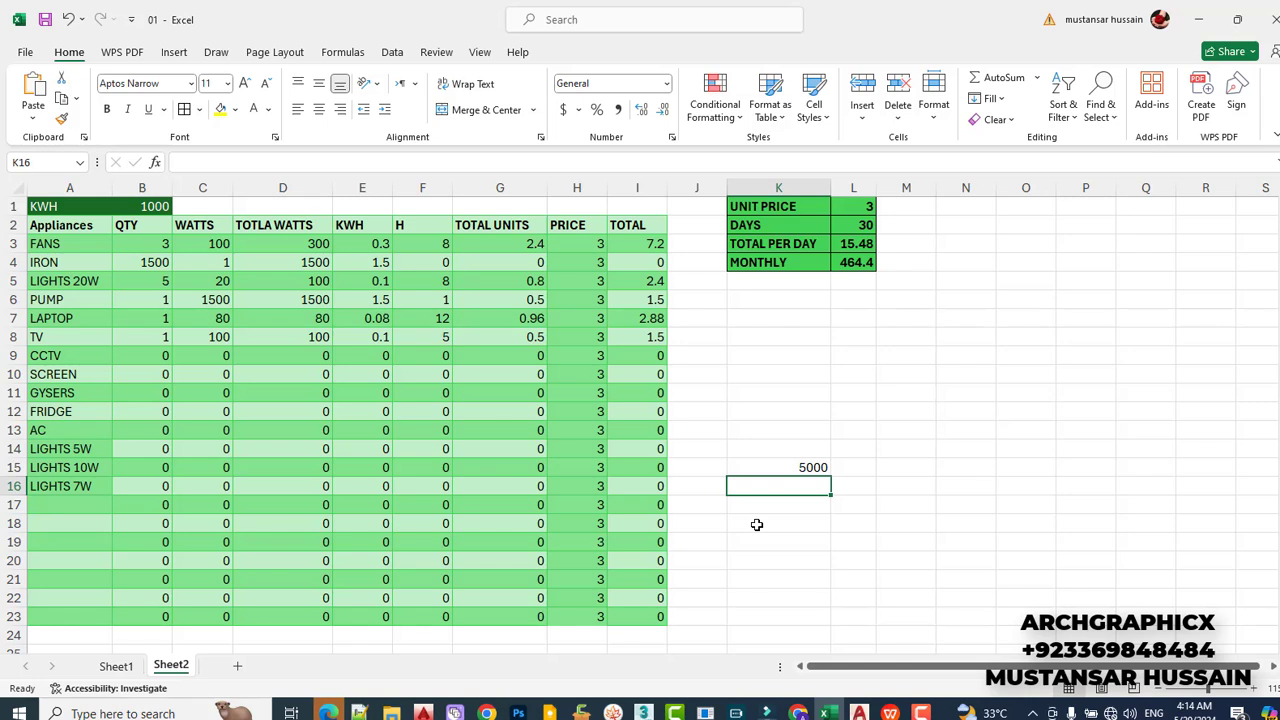
type("200")
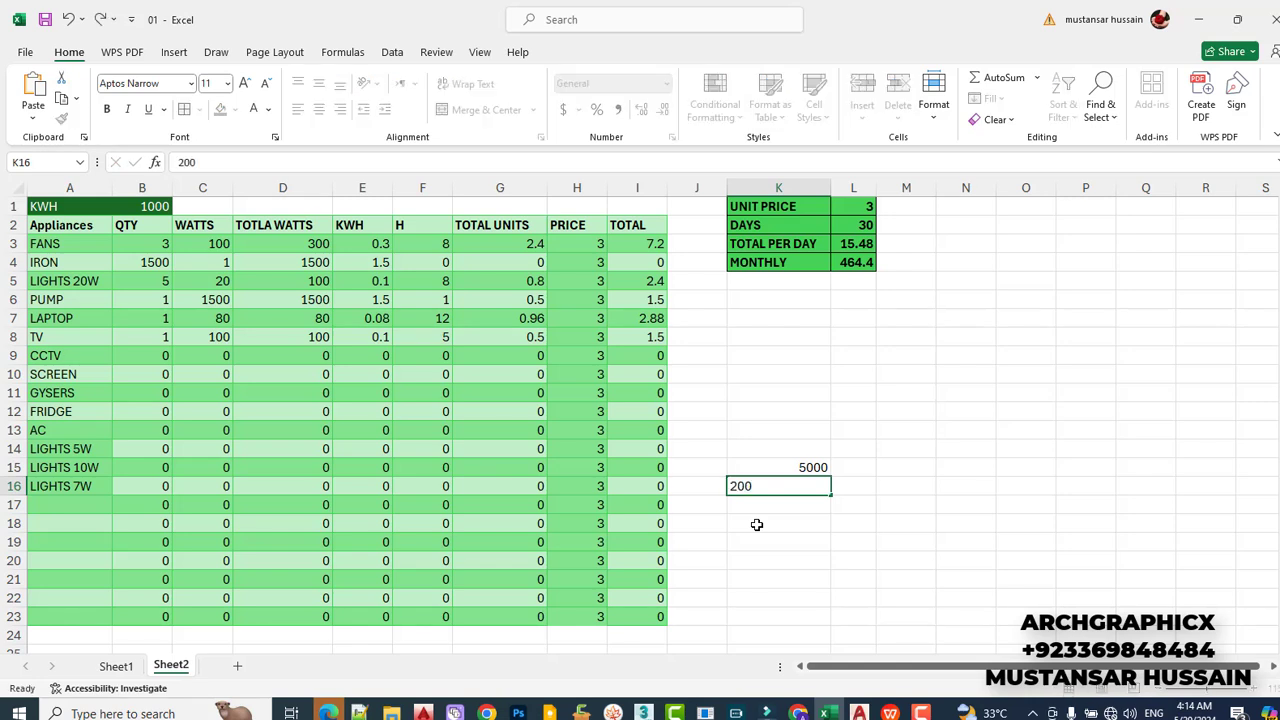
key("Return")
Divide the value in K15 by 200 in cell K17 with the formula =K15/200.
type("=")
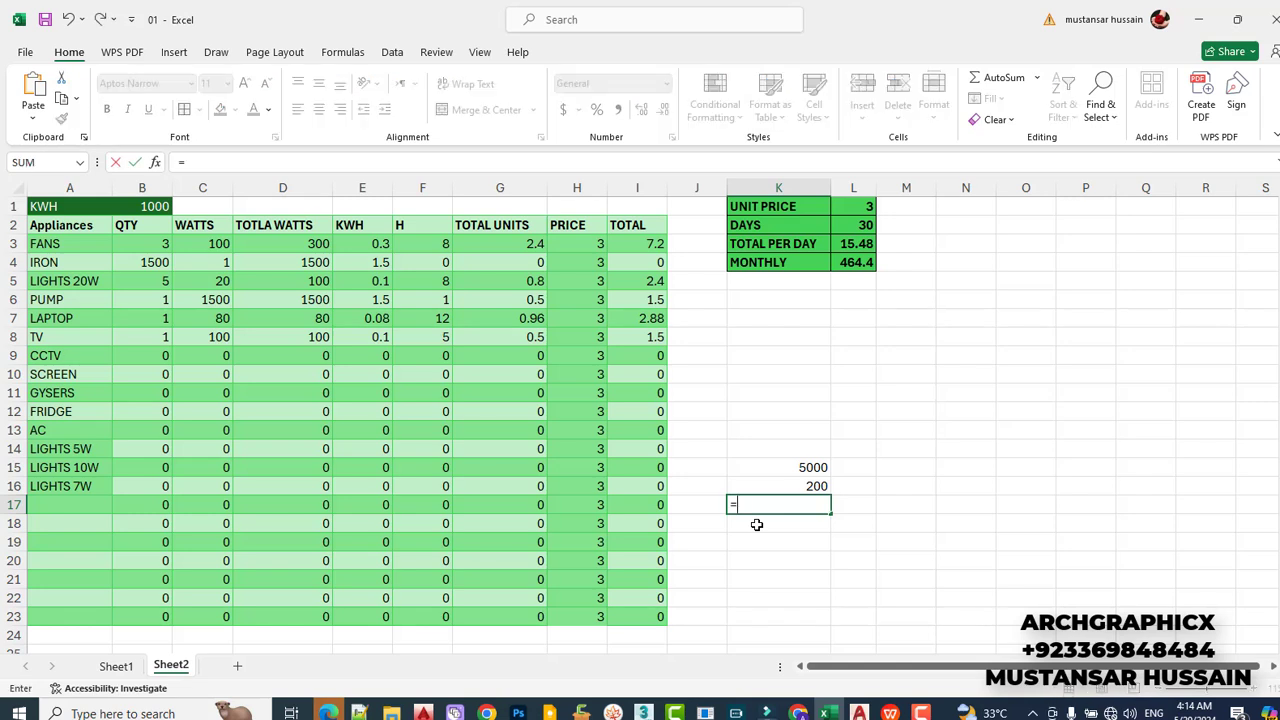
key("Up")
key("Up")
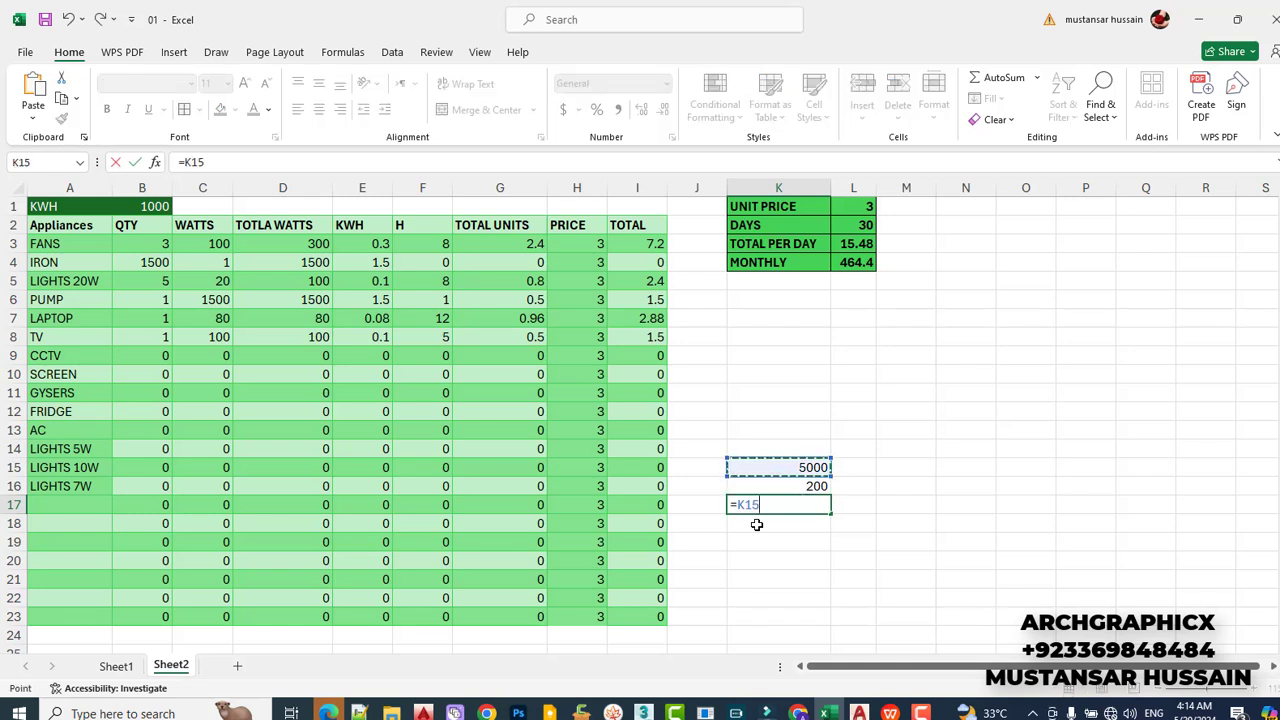
type("/200")
key("Return")
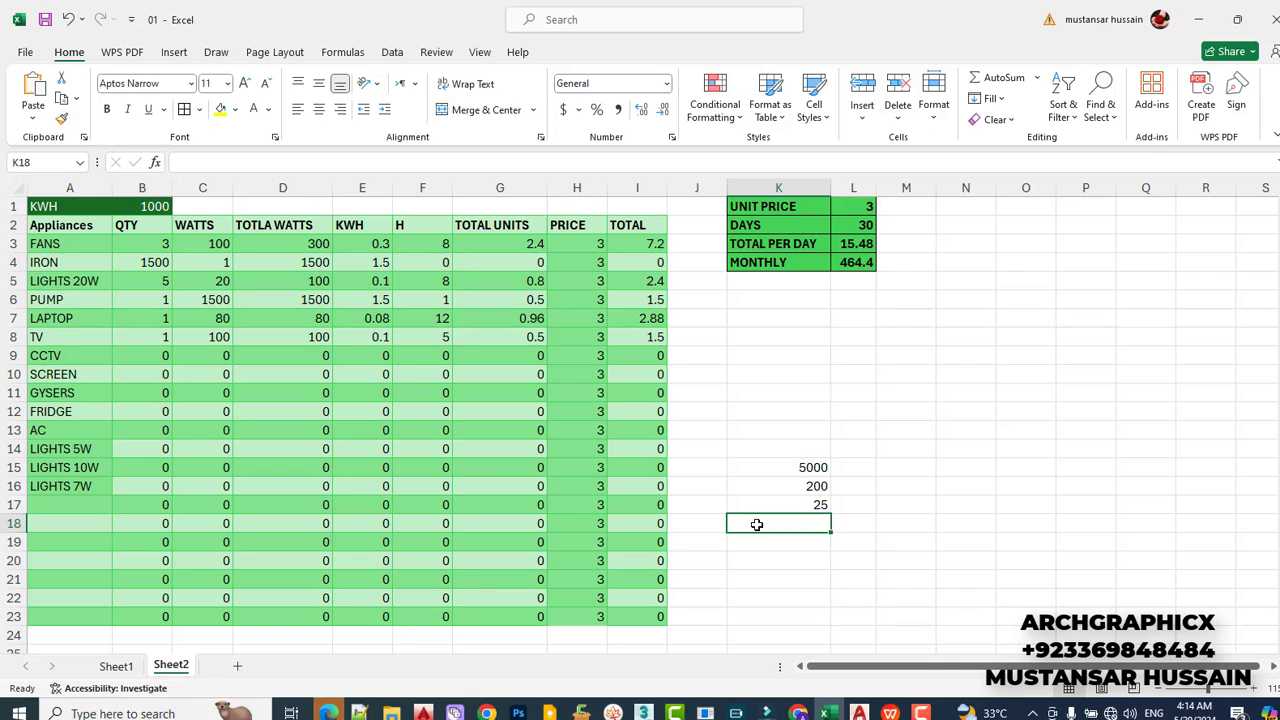
Replace the formula in K17 with =K15/K16 so that it divides by the cell reference.
key("Up")
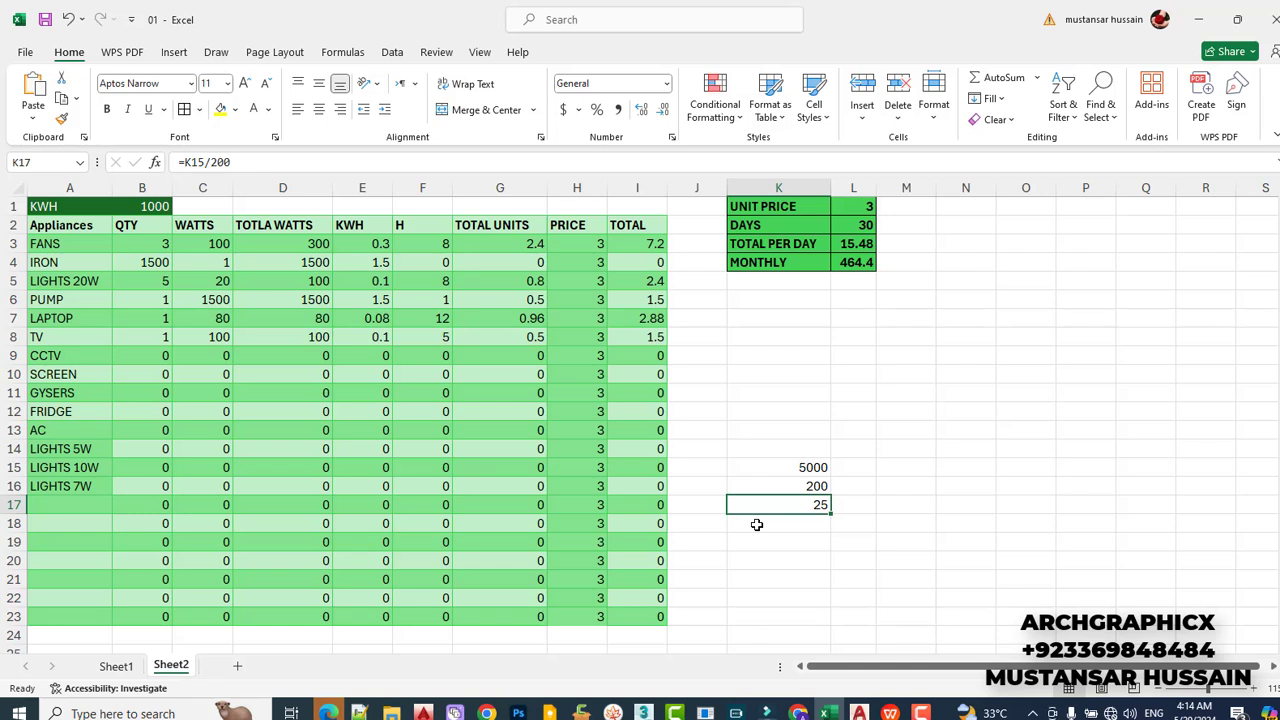
key("Up")
key("Up")
key("Down")
key("Down")
type("=")
key("Up")
key("Up")
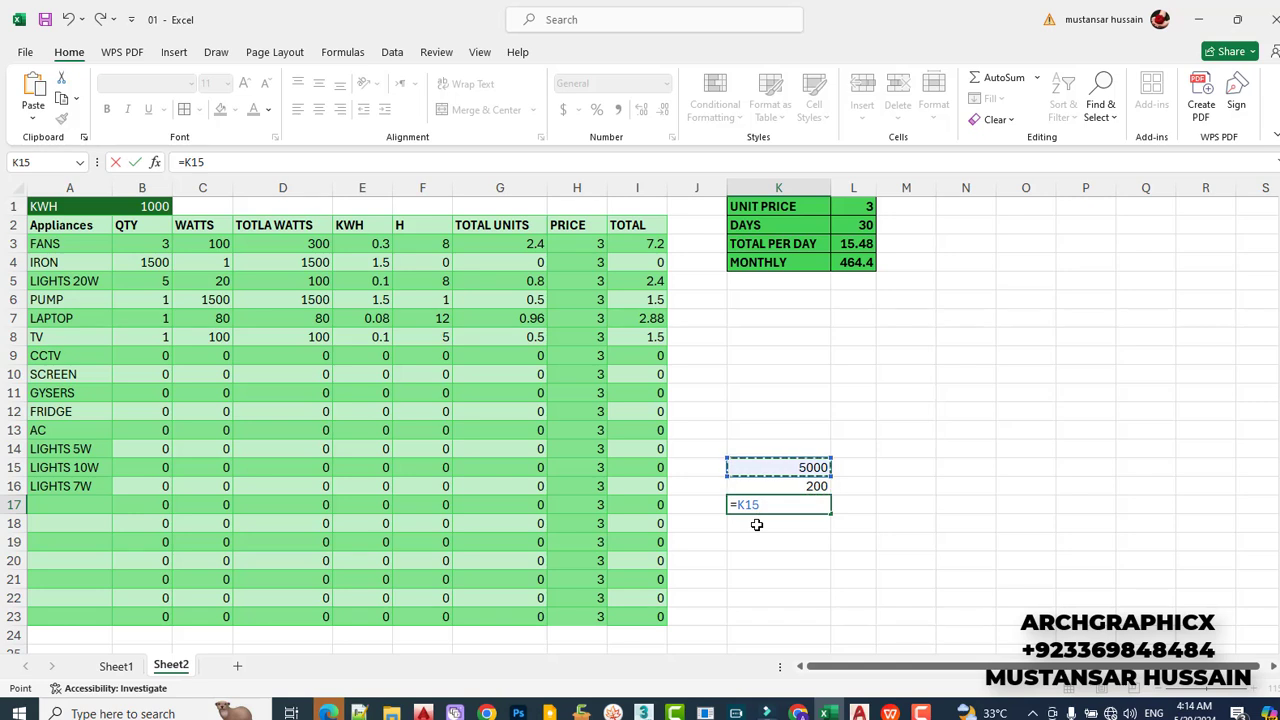
type("/")
type("2")
key("BackSpace")
left_click(757, 525)
key("Up")
key("Up")
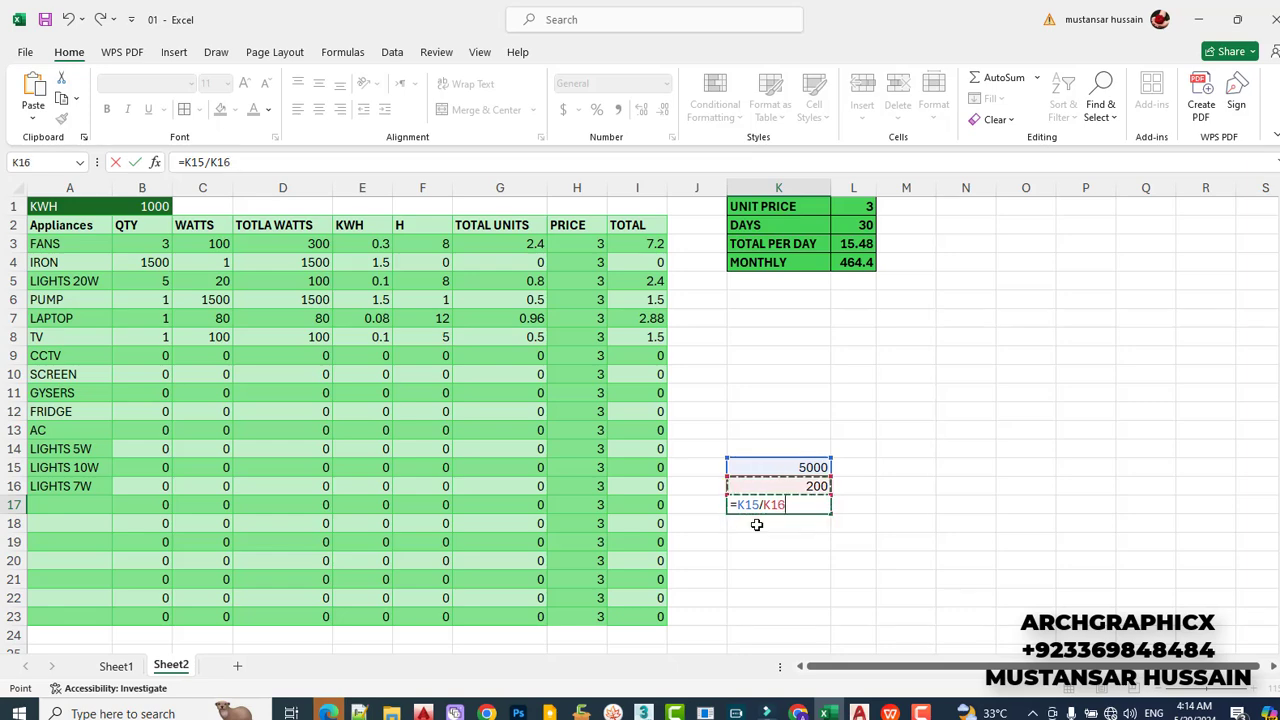
key("Return")
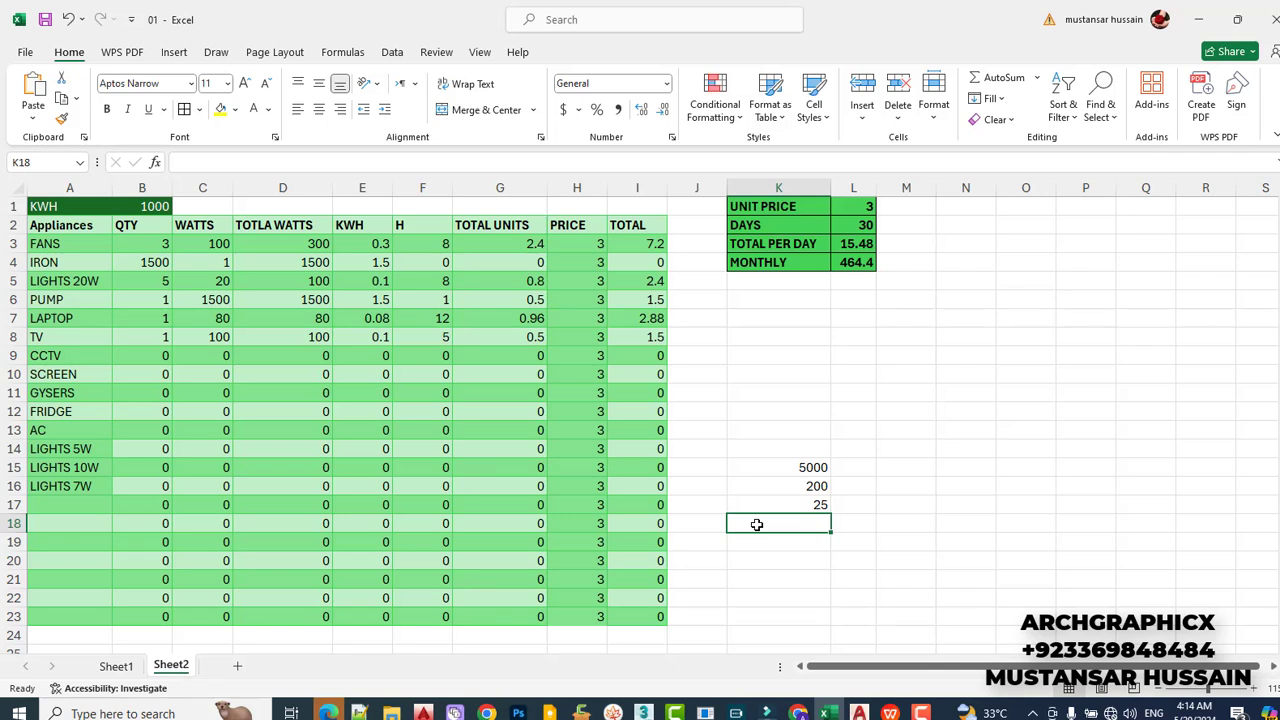
Clear the scratch calculation from cells K15 to K17.
key("Up")
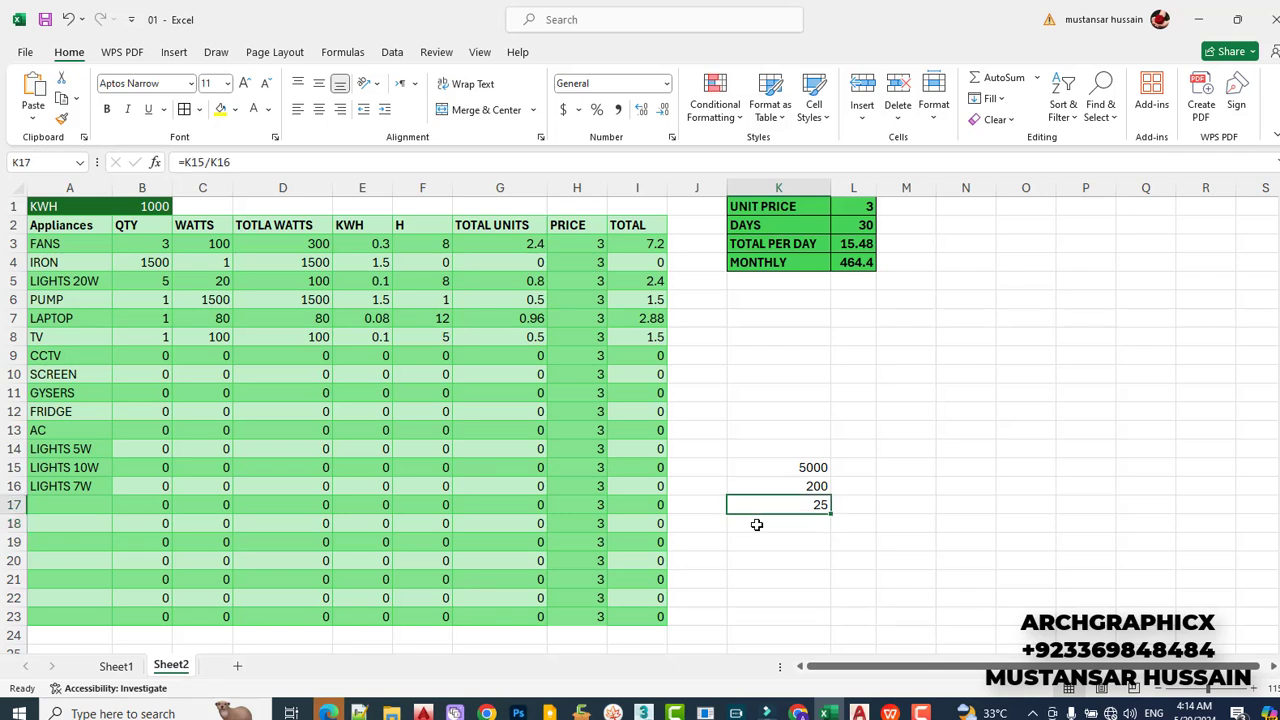
key("Delete")
key("Up")
key("Delete")
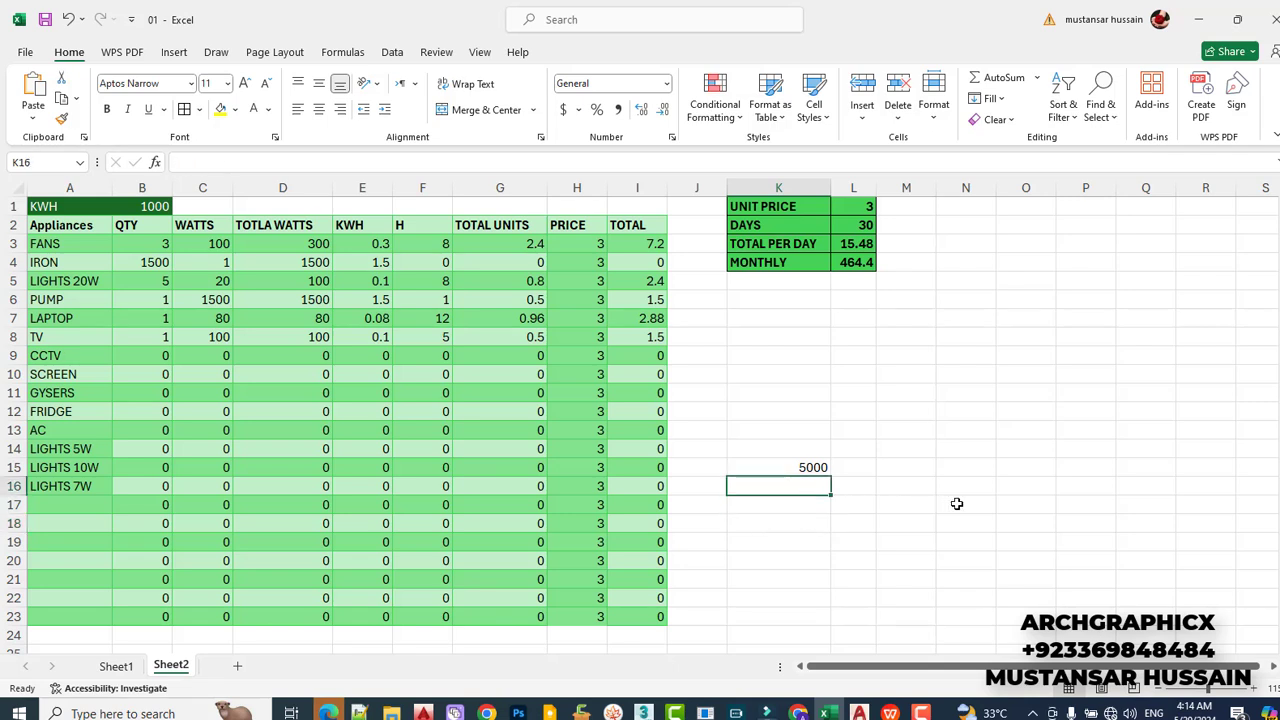
key("Up")
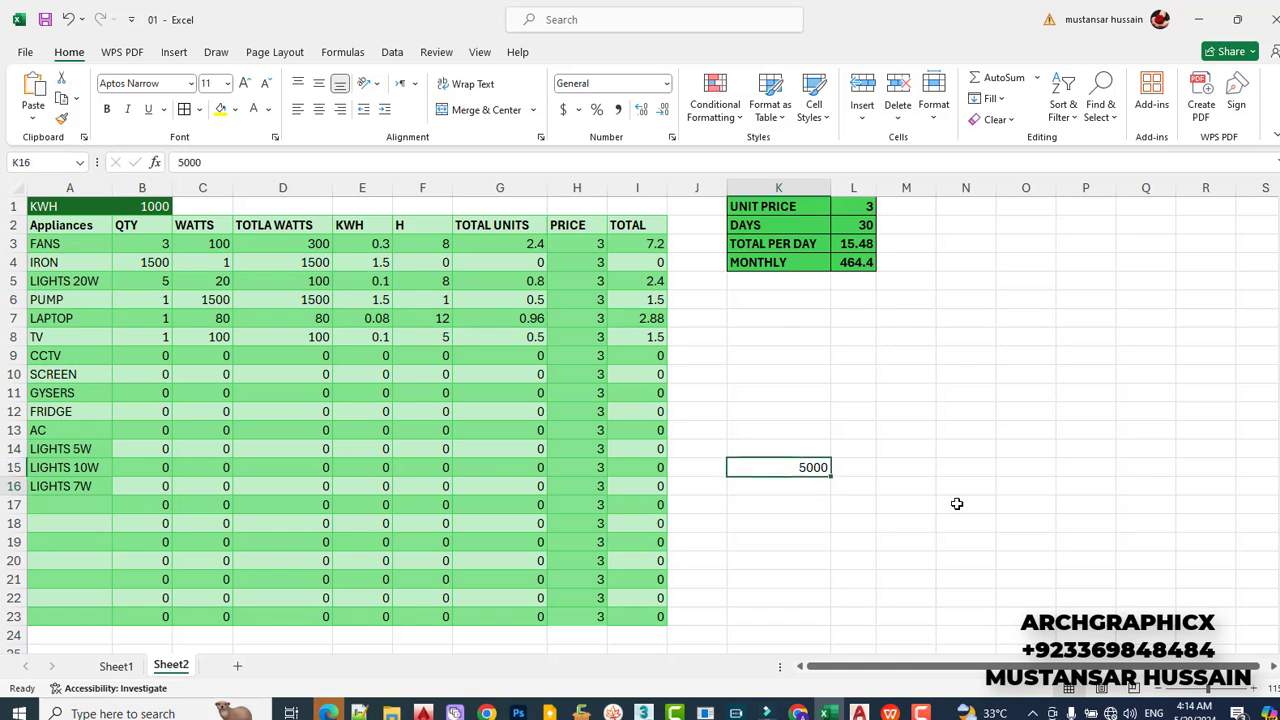
key("Down")
key("Up")
key("Delete")
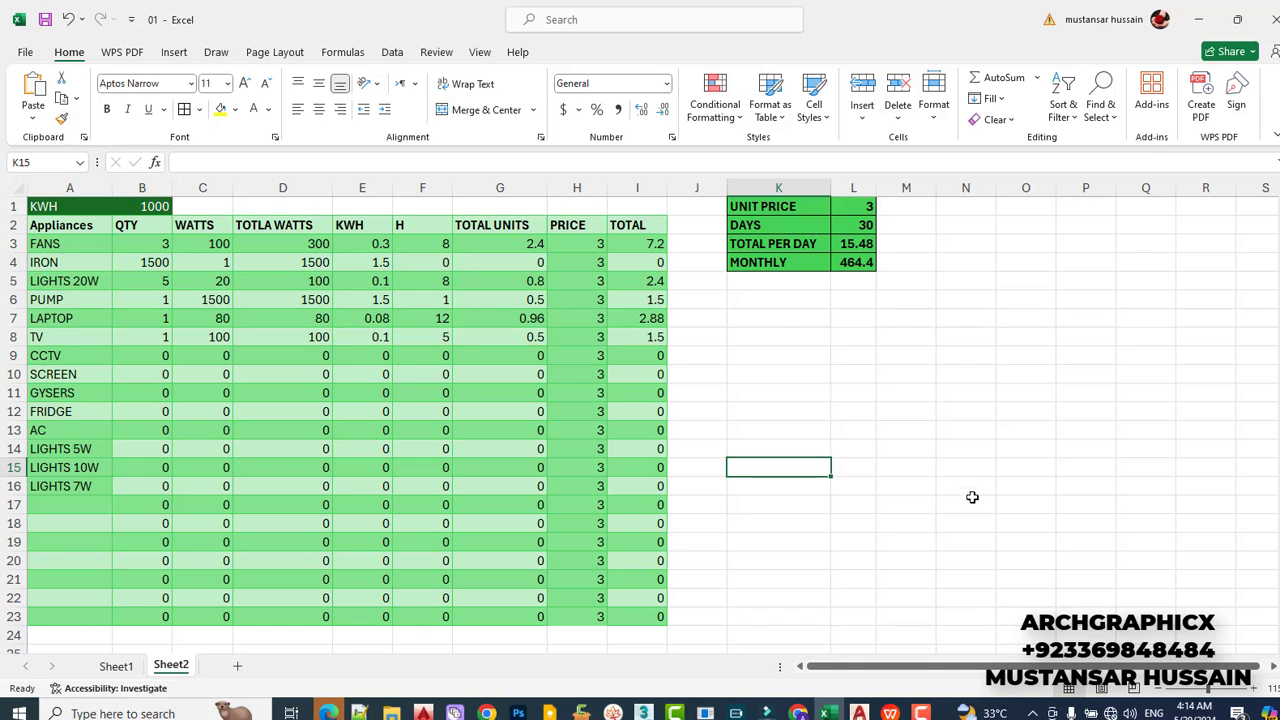
Set the quantity of FANS to 1 and its hours to 3.
left_click(129, 243)
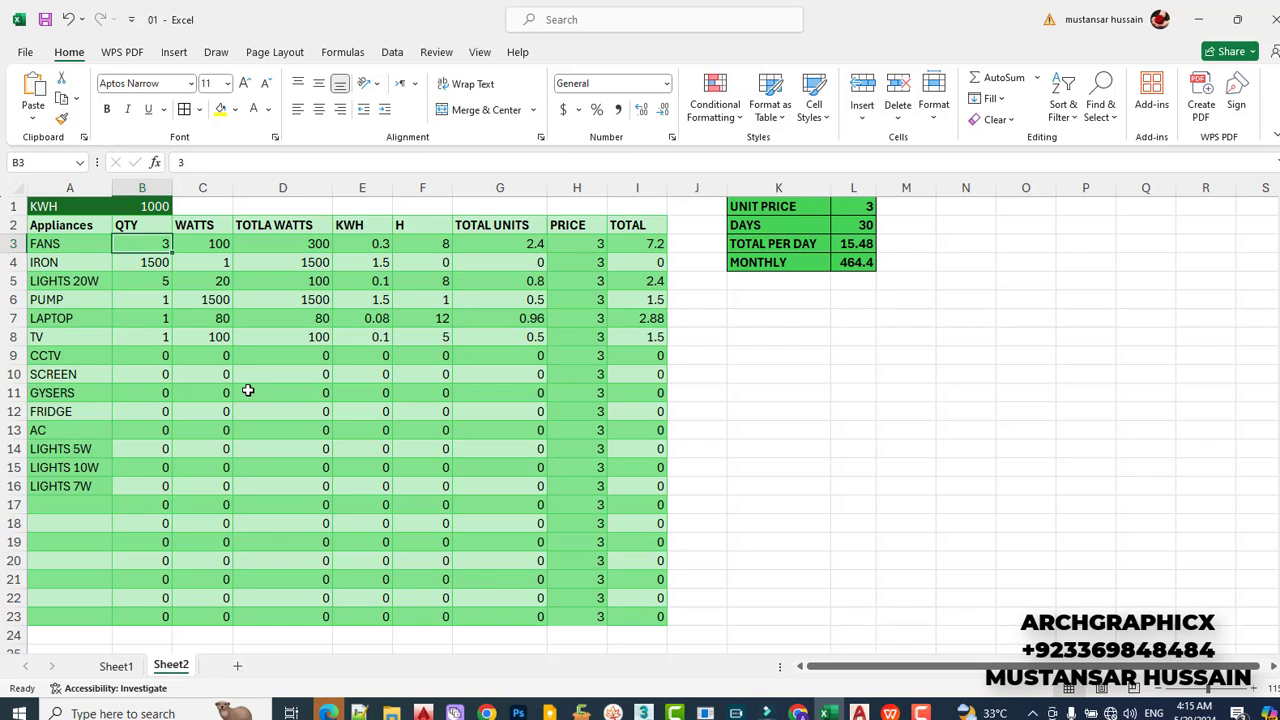
type("1")
key("Tab")
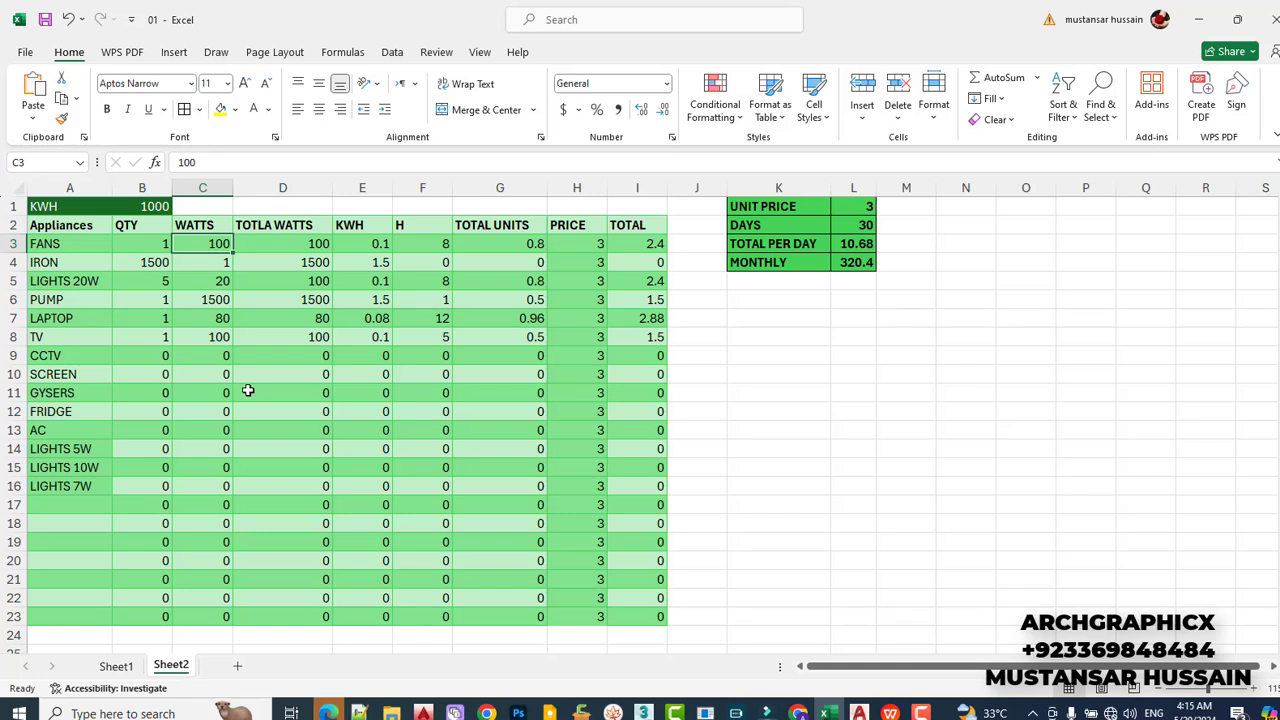
key("Tab")
key("Tab")
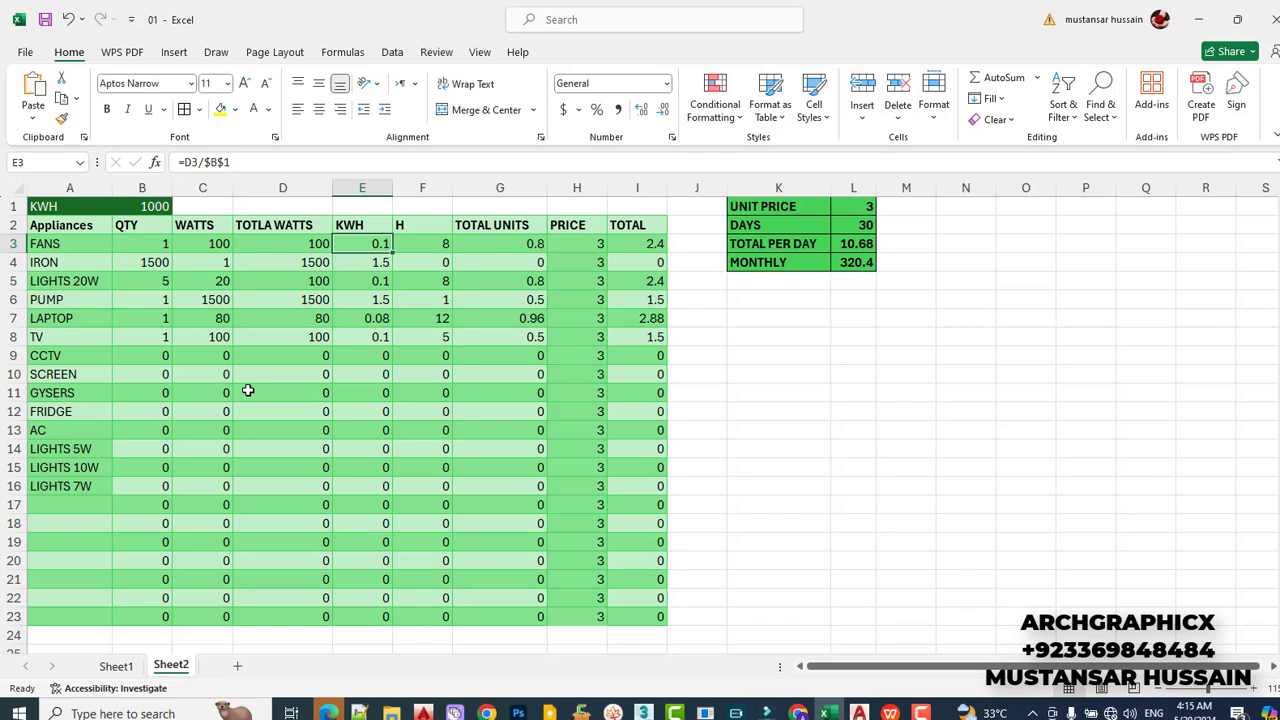
key("Tab")
type("3")
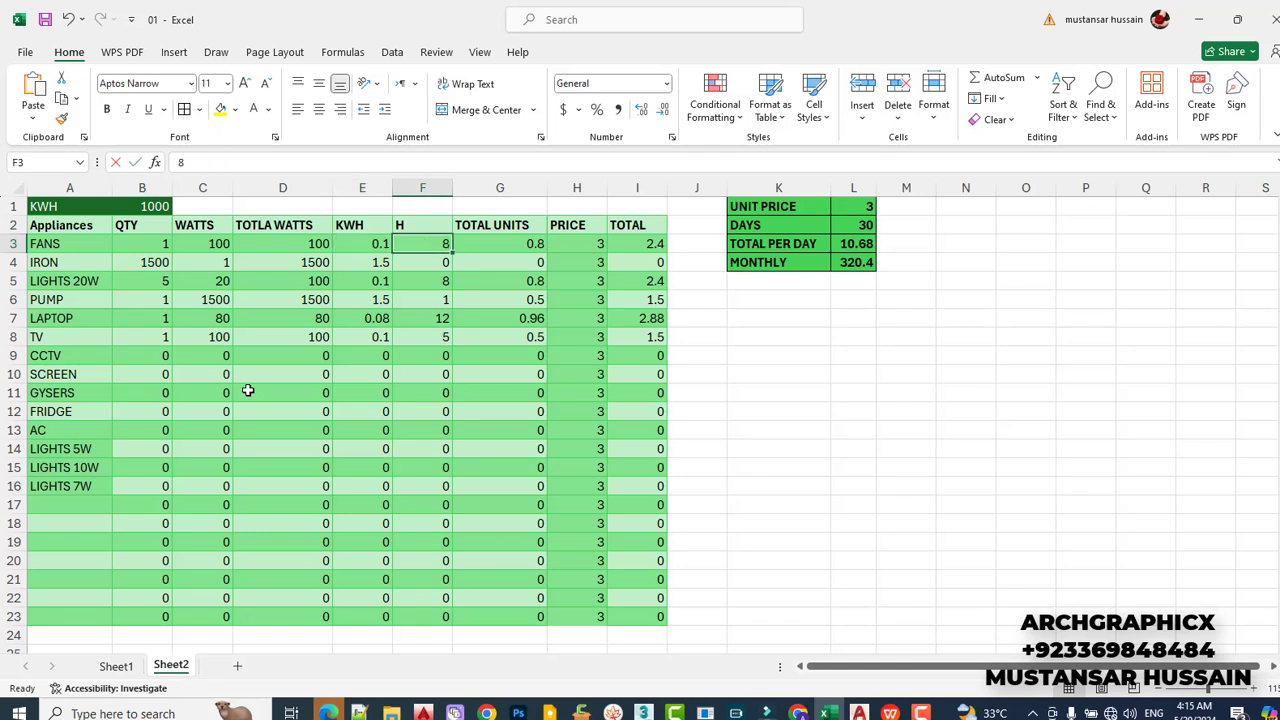
key("Tab")
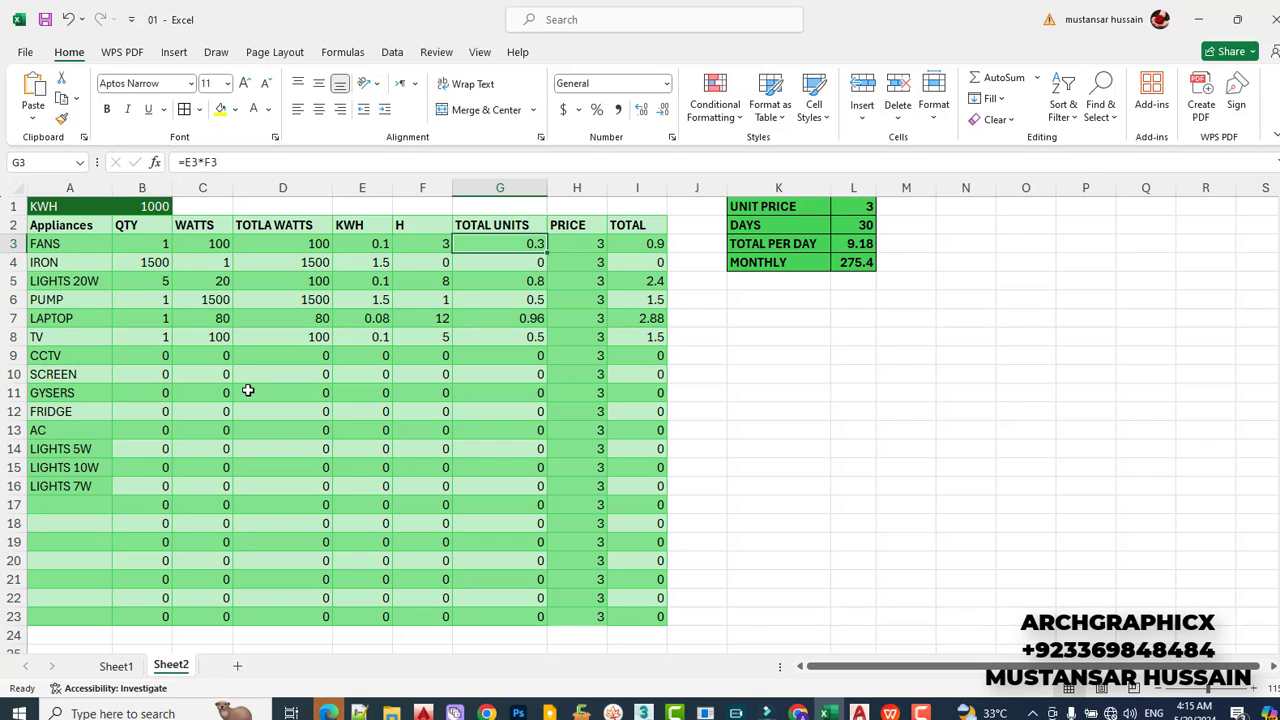
Set the IRON row's QTY value to 800 and its hours to 0.25.
key("Down")
key("Left")
key("Left")
key("Left")
key("Left")
key("Left")
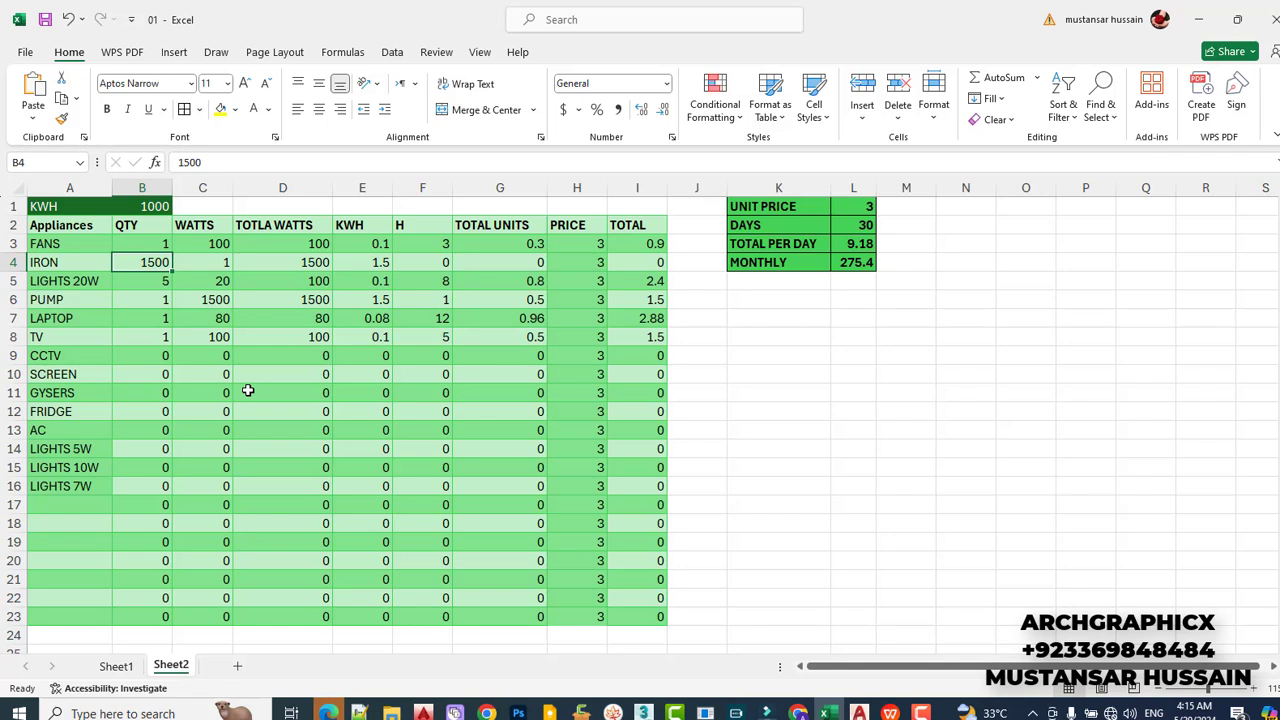
type("800")
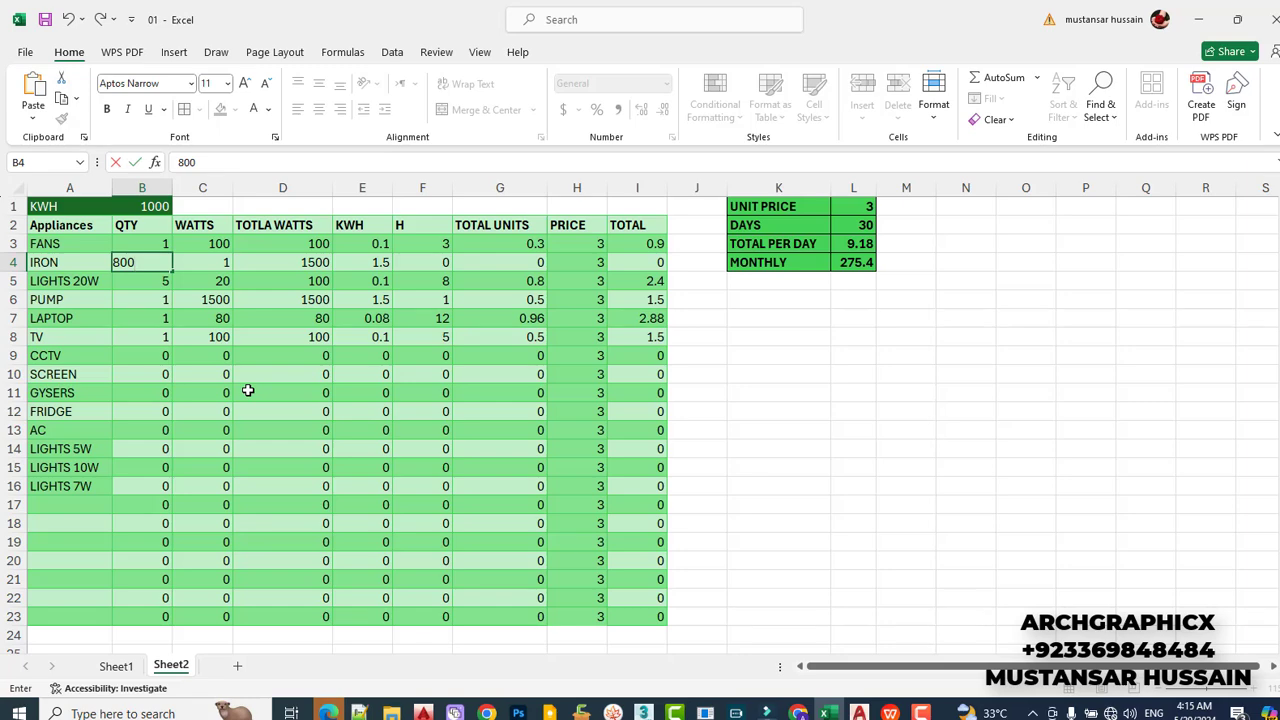
key("Tab")
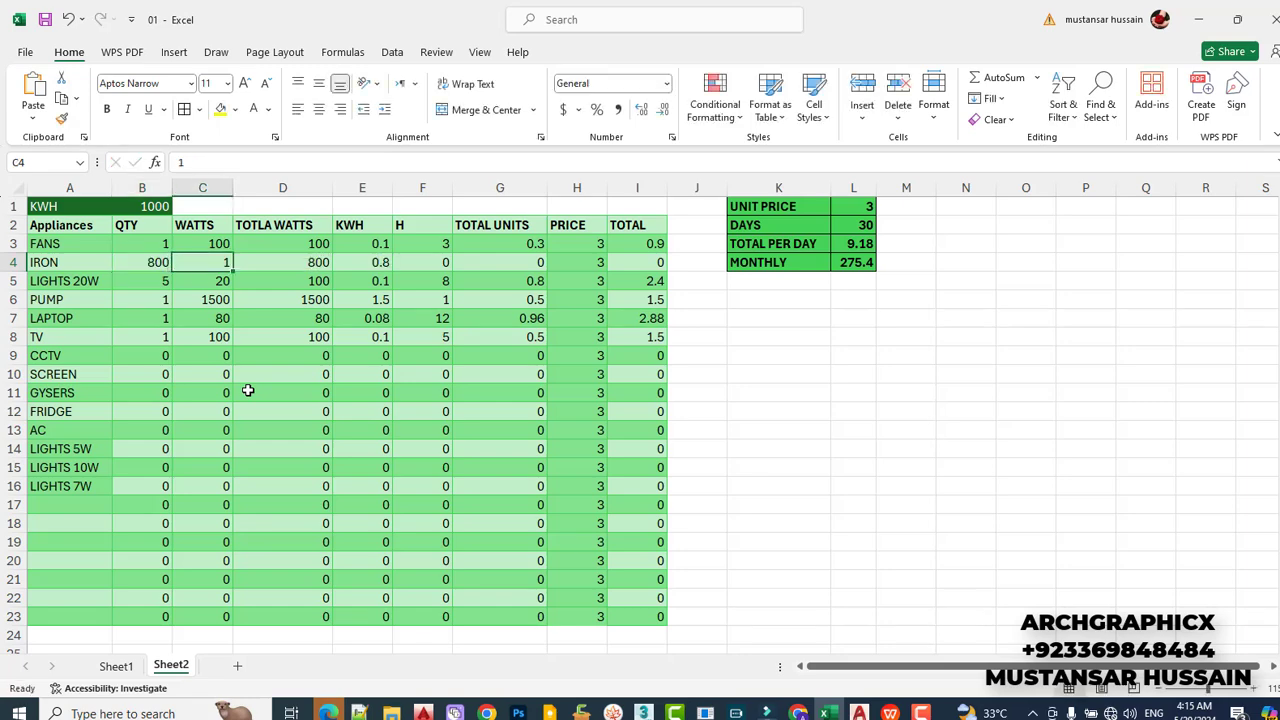
key("Tab")
key("Tab")
key("Tab")
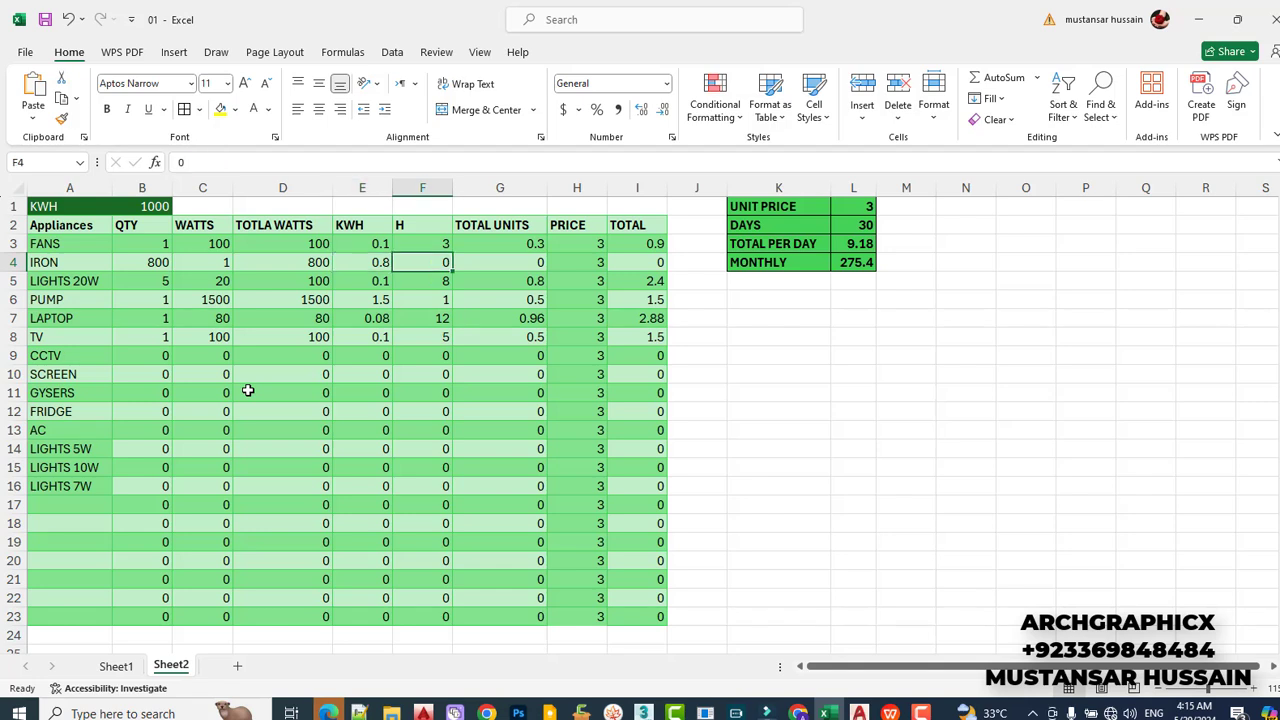
type(".")
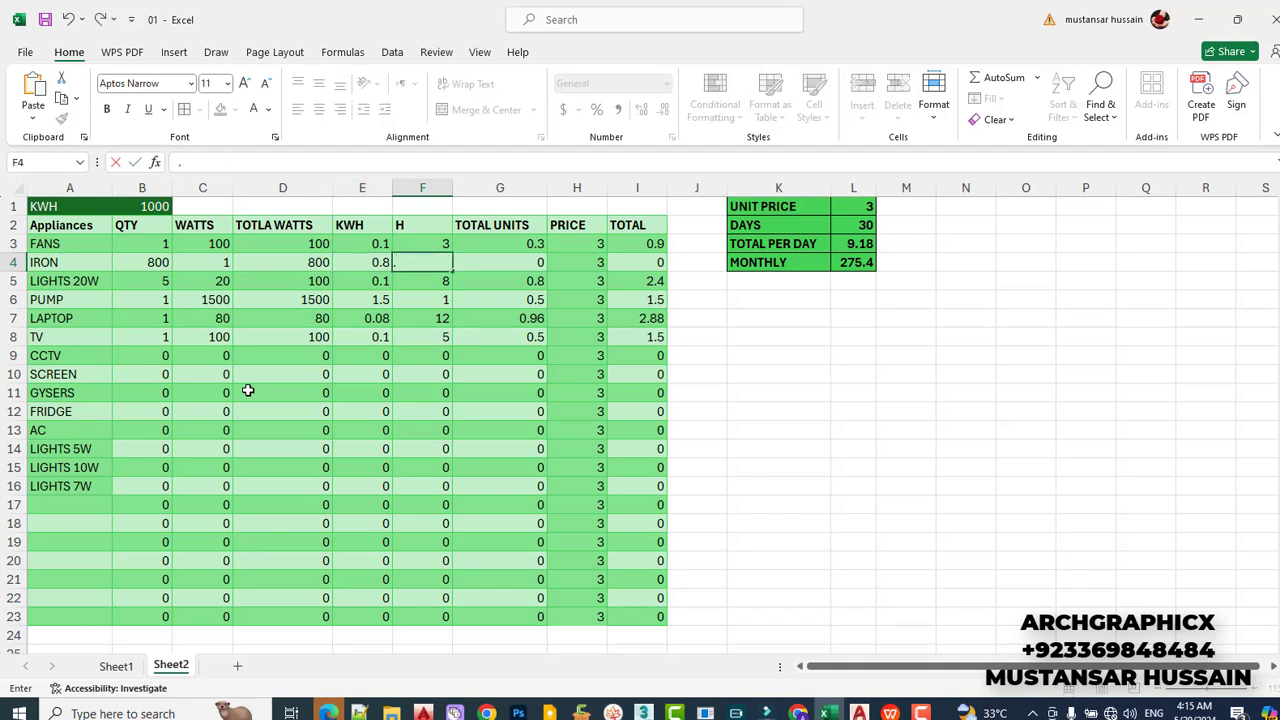
type("25")
key("Return")
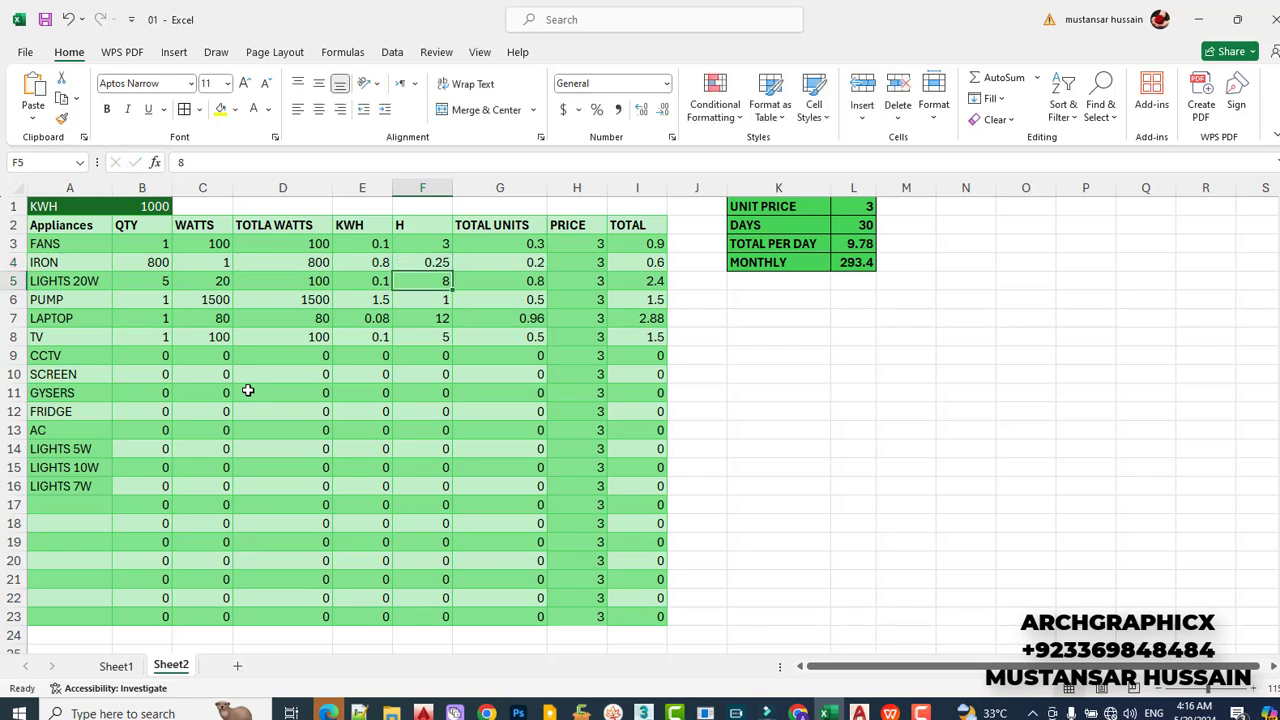
Look through the remaining appliance rows, including the 5W, 10W and 7W light entries.
key("Right")
key("Up")
key("Left")
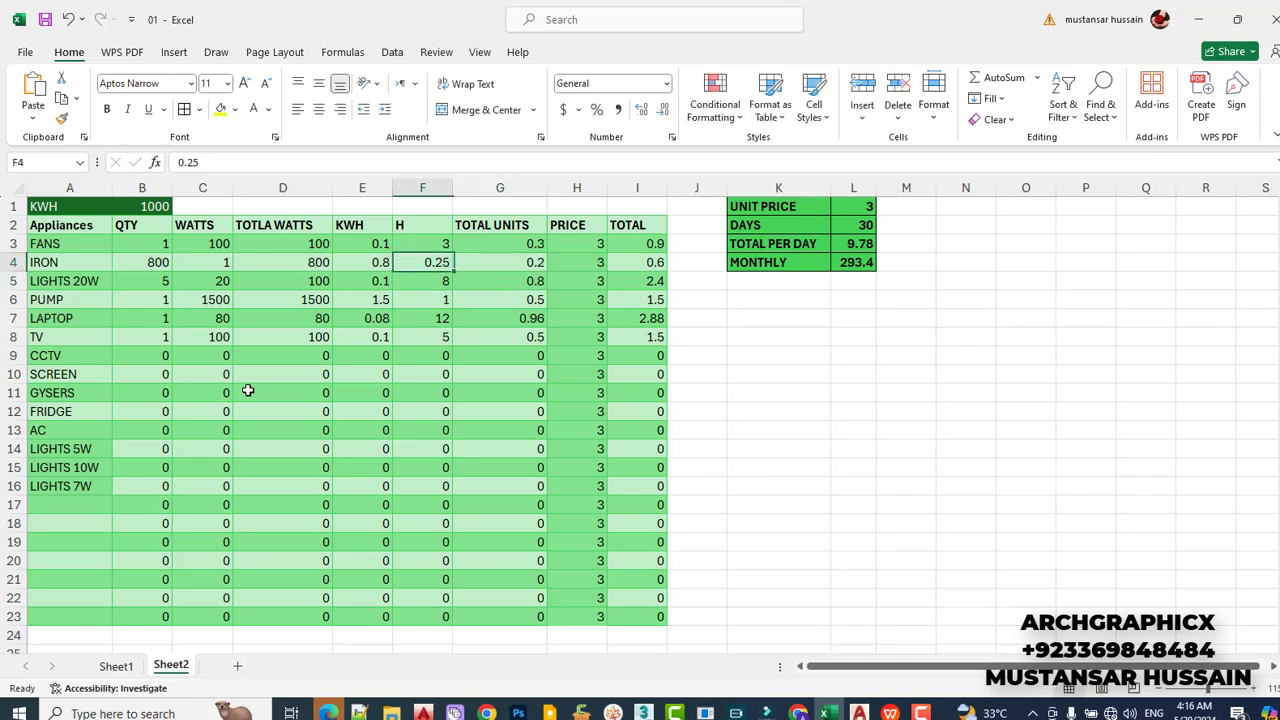
key("Left")
key("Left")
key("Left")
key("Left")
key("Down")
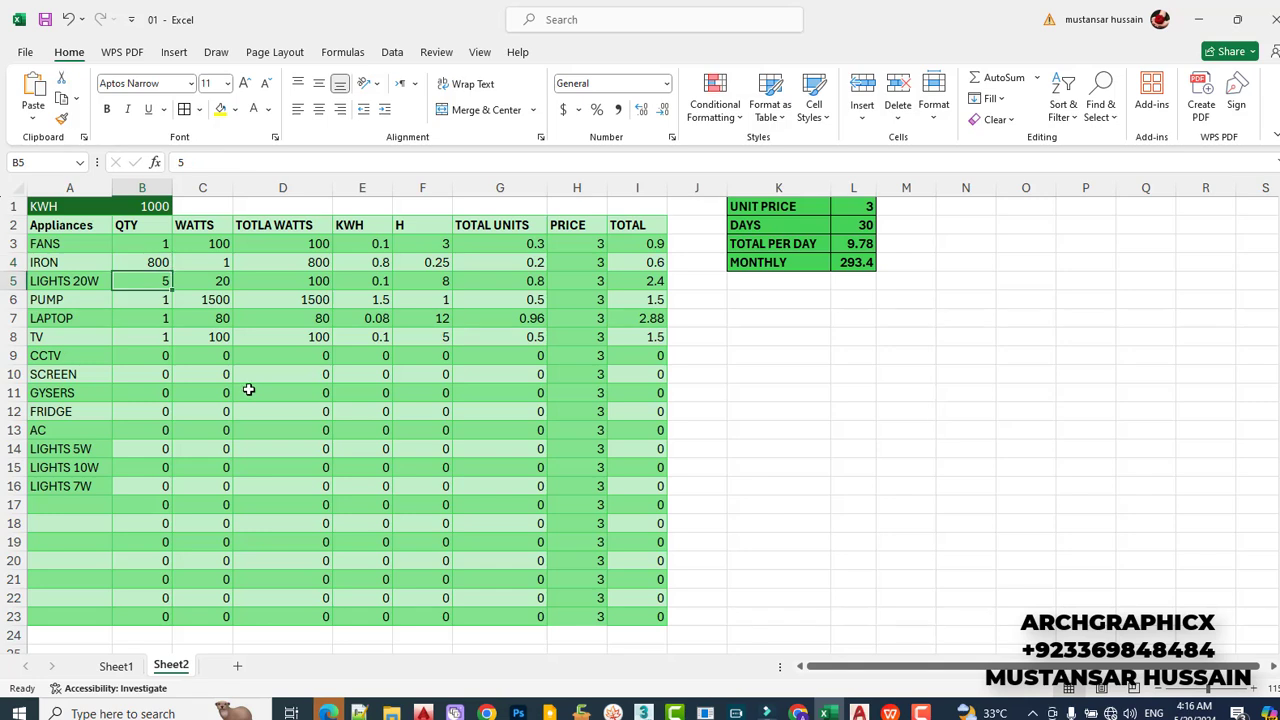
key("Down")
key("Down")
key("Down")
key("Down")
key("Down")
key("Down")
key("Down")
key("Down")
key("Down")
key("Down")
key("Down")
key("Left")
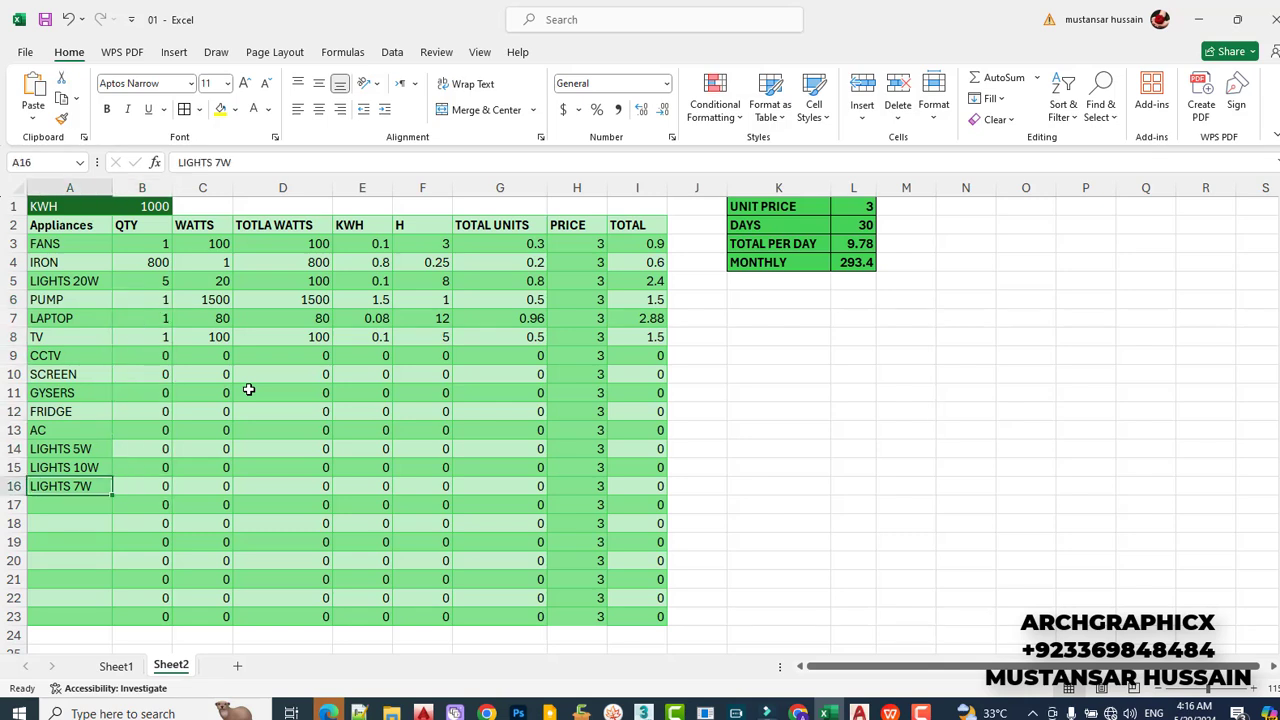
key("Up")
key("Up")
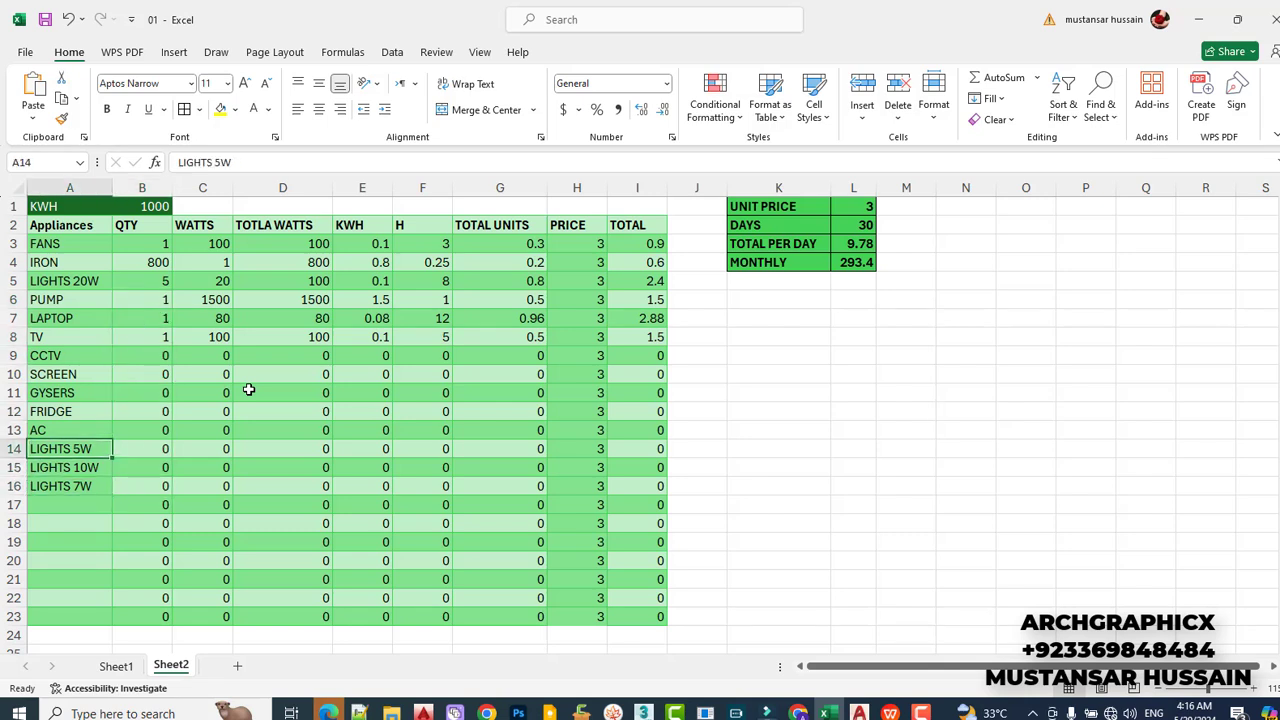
key("Down")
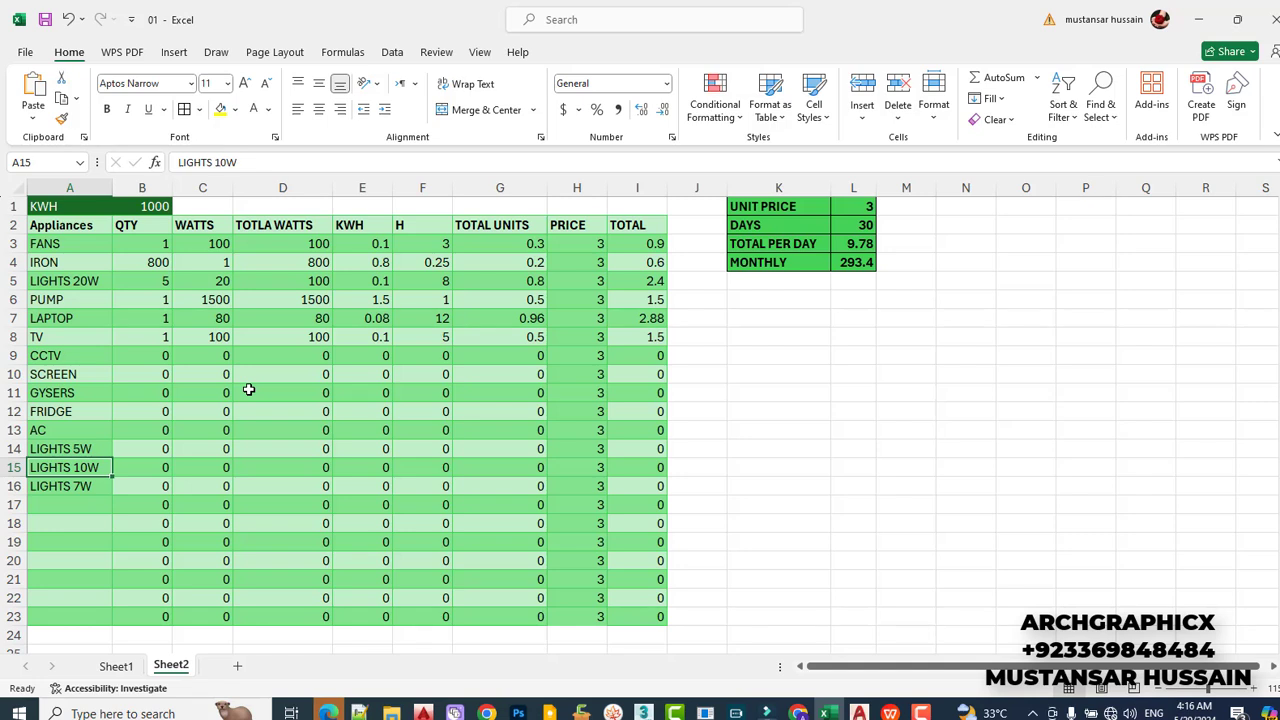
key("Down")
key("Up")
key("Up")
key("Up")
key("Up")
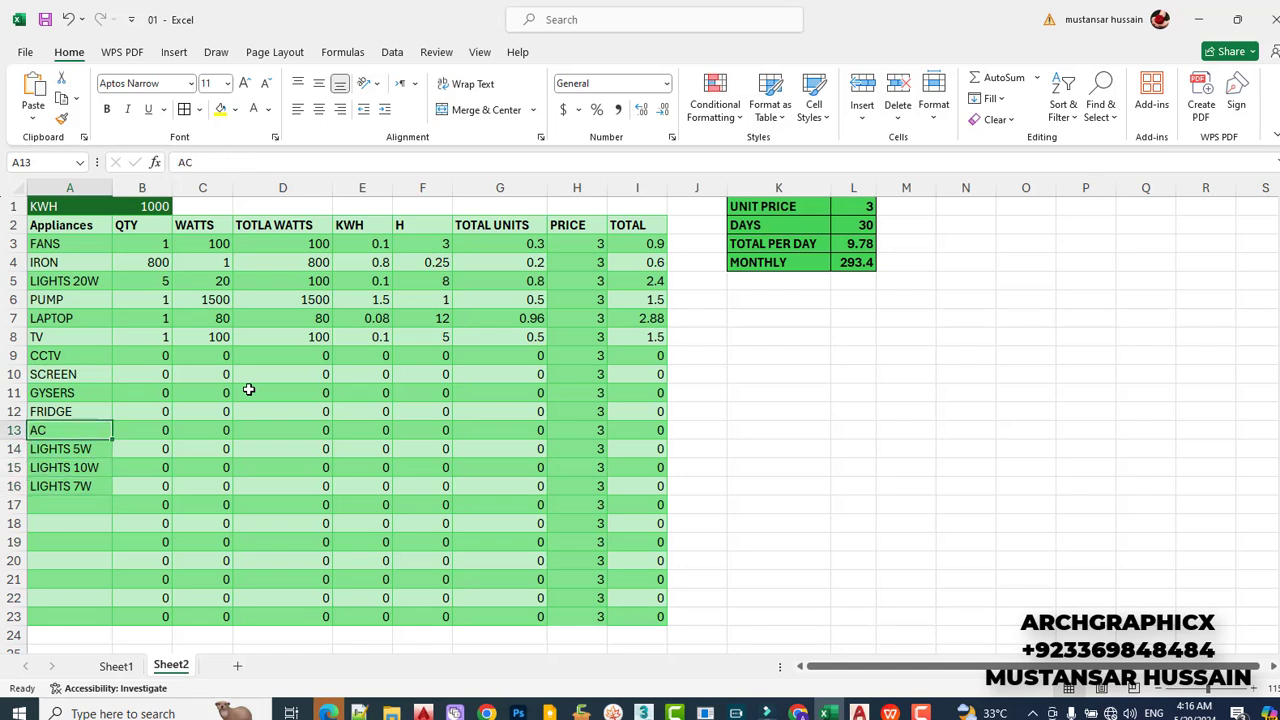
key("Right")
key("Up")
key("Up")
key("Up")
key("Up")
key("Up")
key("Up")
key("Up")
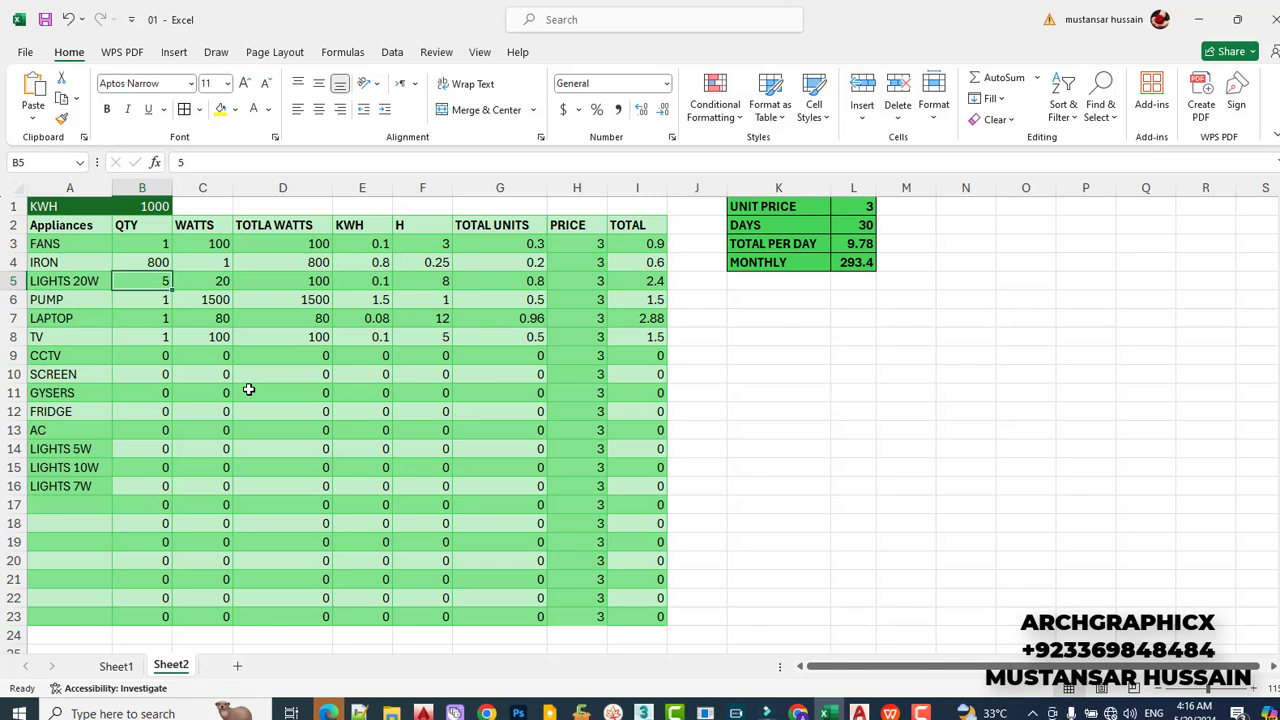
Set the hours for LIGHTS 20W to 4.
key("Right")
key("Right")
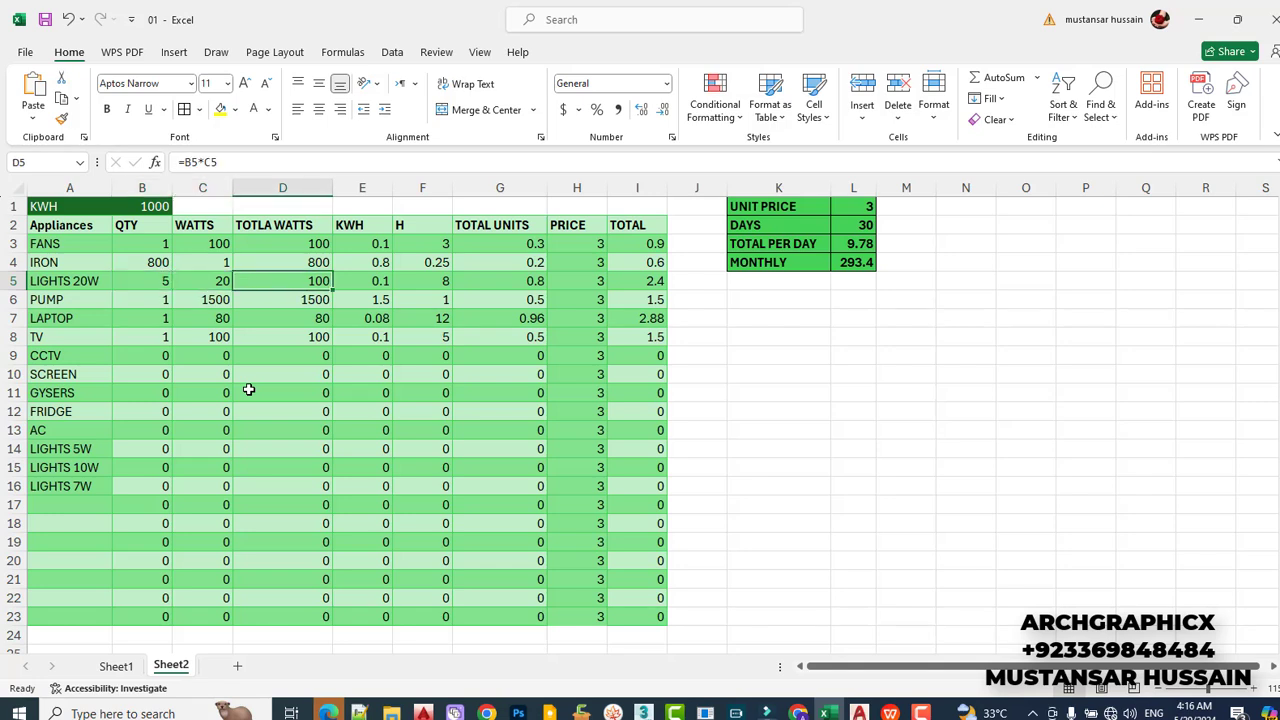
key("Right")
key("Right")
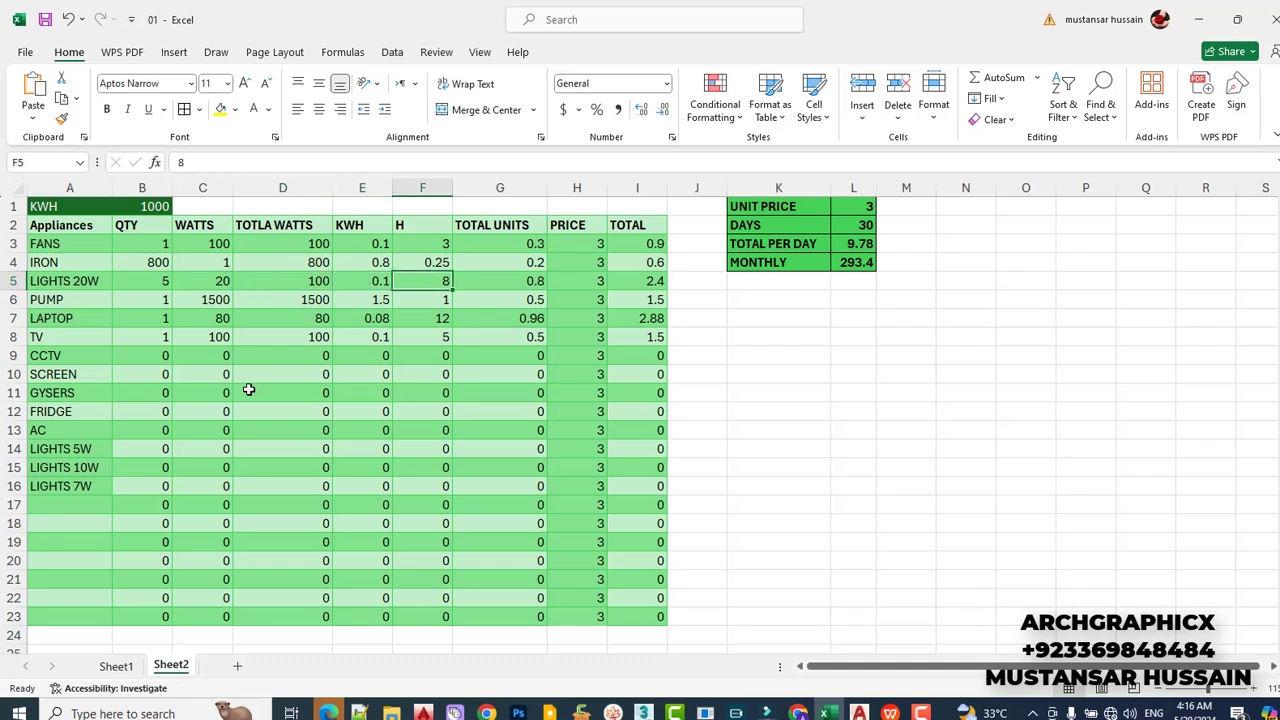
type("4")
key("Right")
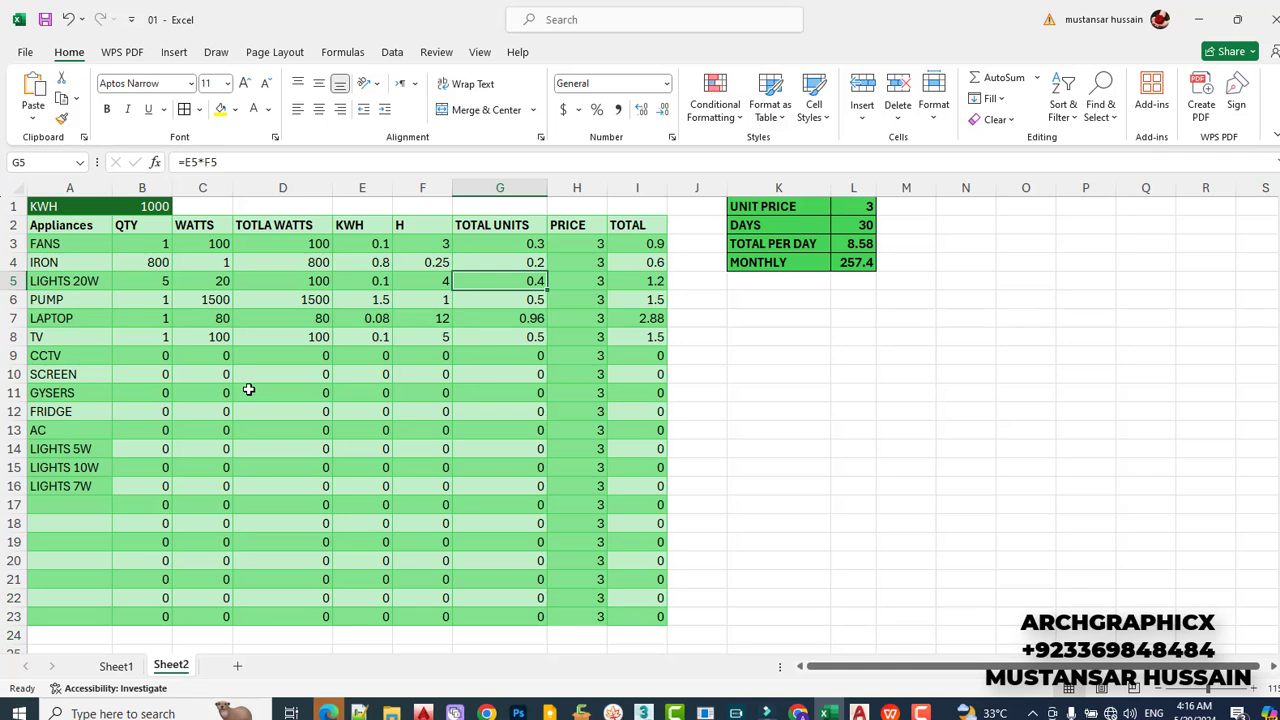
Set the quantity in the FRIDGE row to 1.
key("Down")
key("Down")
key("Down")
key("Down")
key("Down")
key("Down")
key("Down")
key("Down")
key("Down")
key("Down")
key("Down")
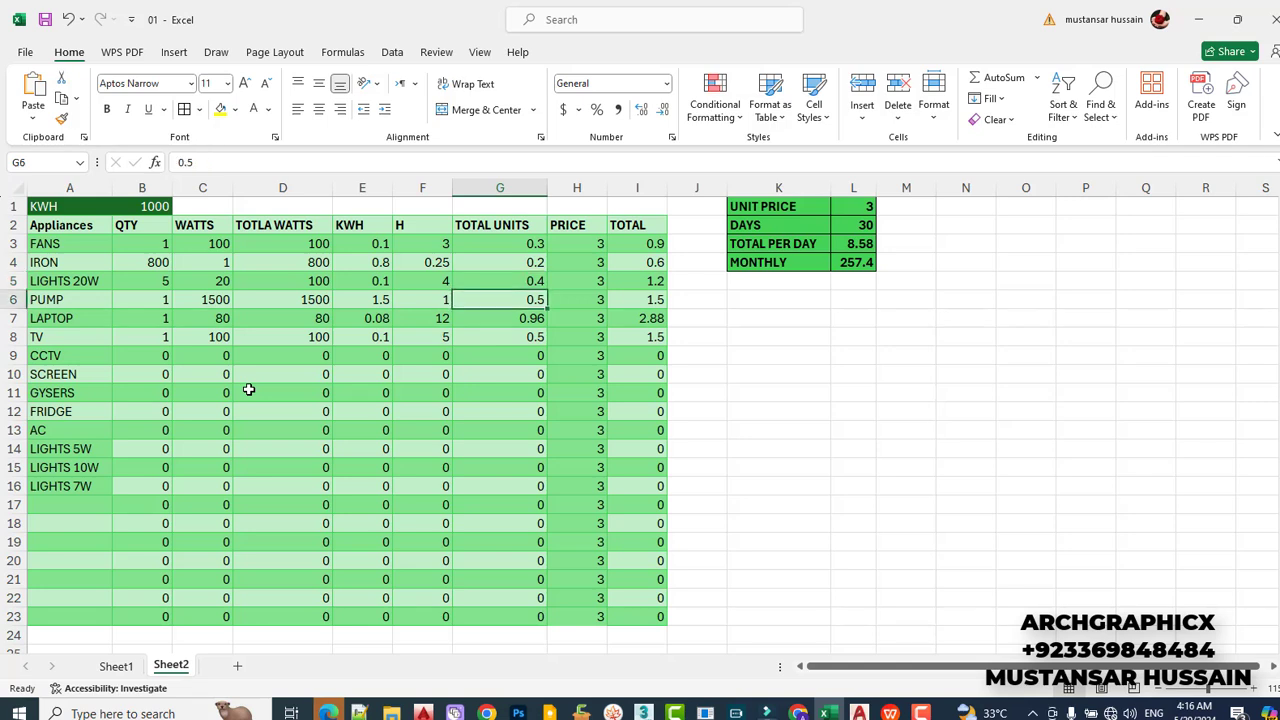
key("Left")
key("Left")
key("Left")
key("Left")
key("Left")
key("Up")
key("Up")
key("Up")
key("Up")
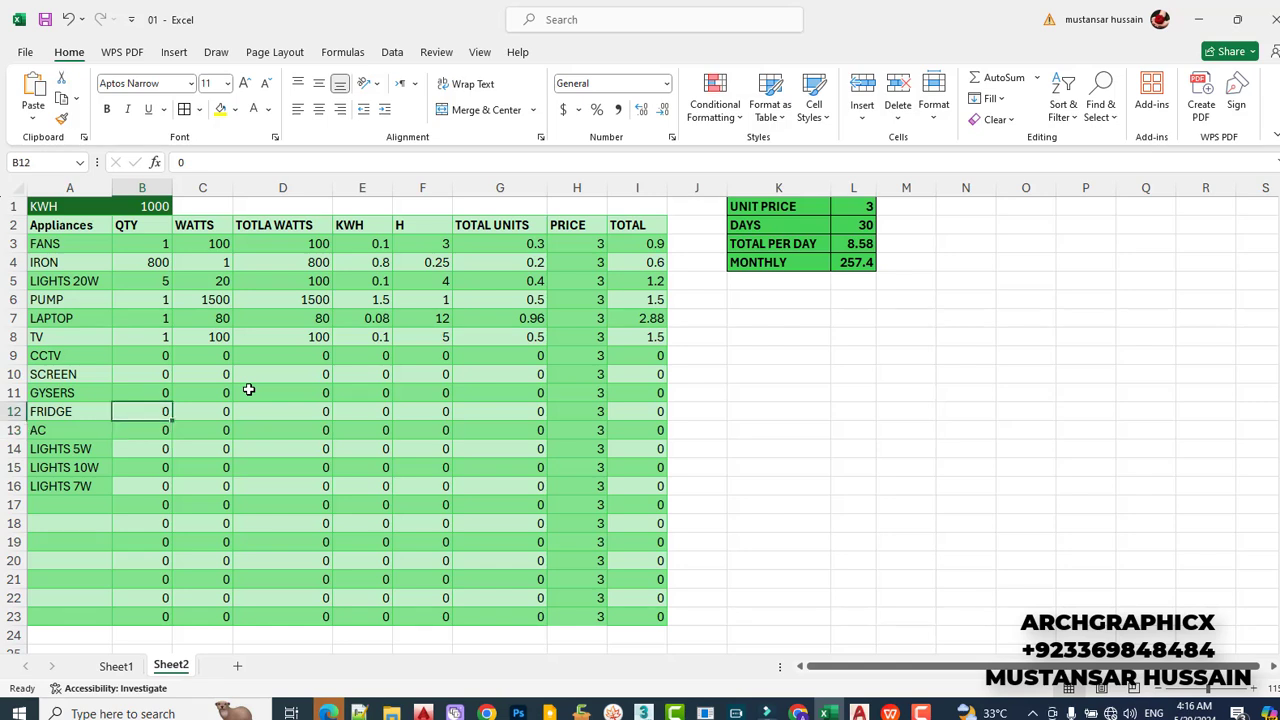
type("300")
key("Tab")
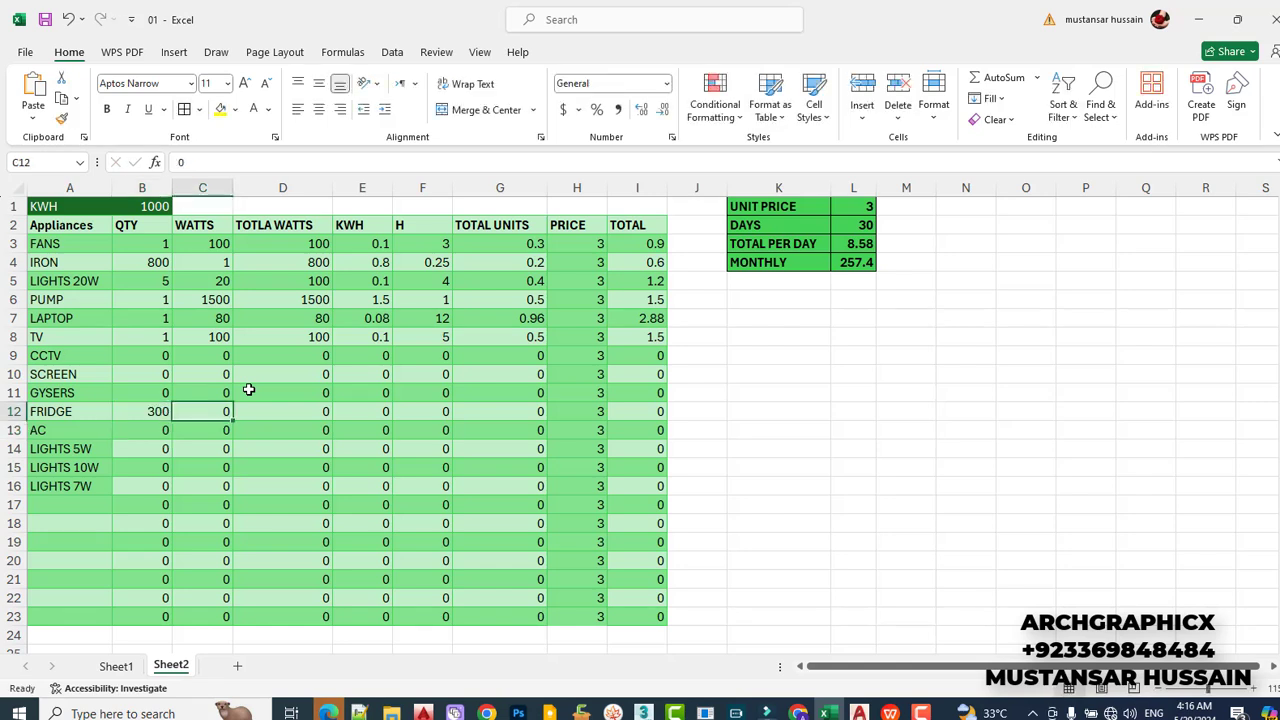
key("Left")
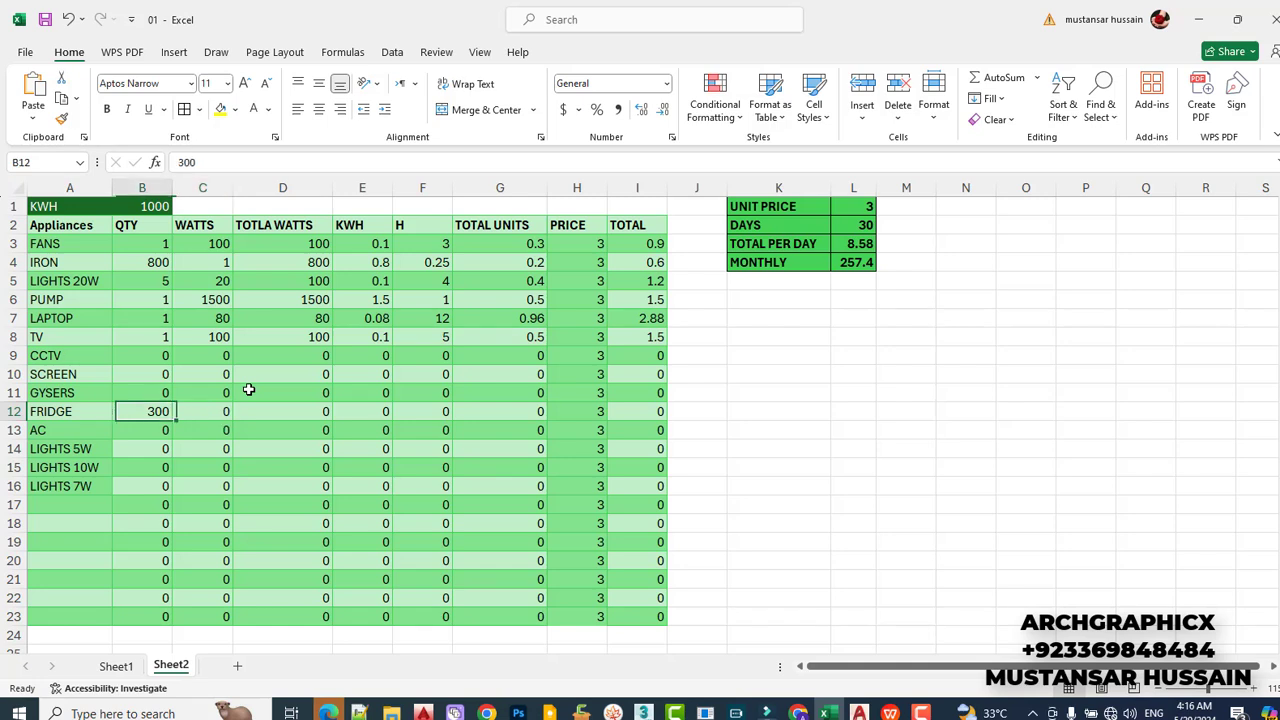
type("1")
key("Right")
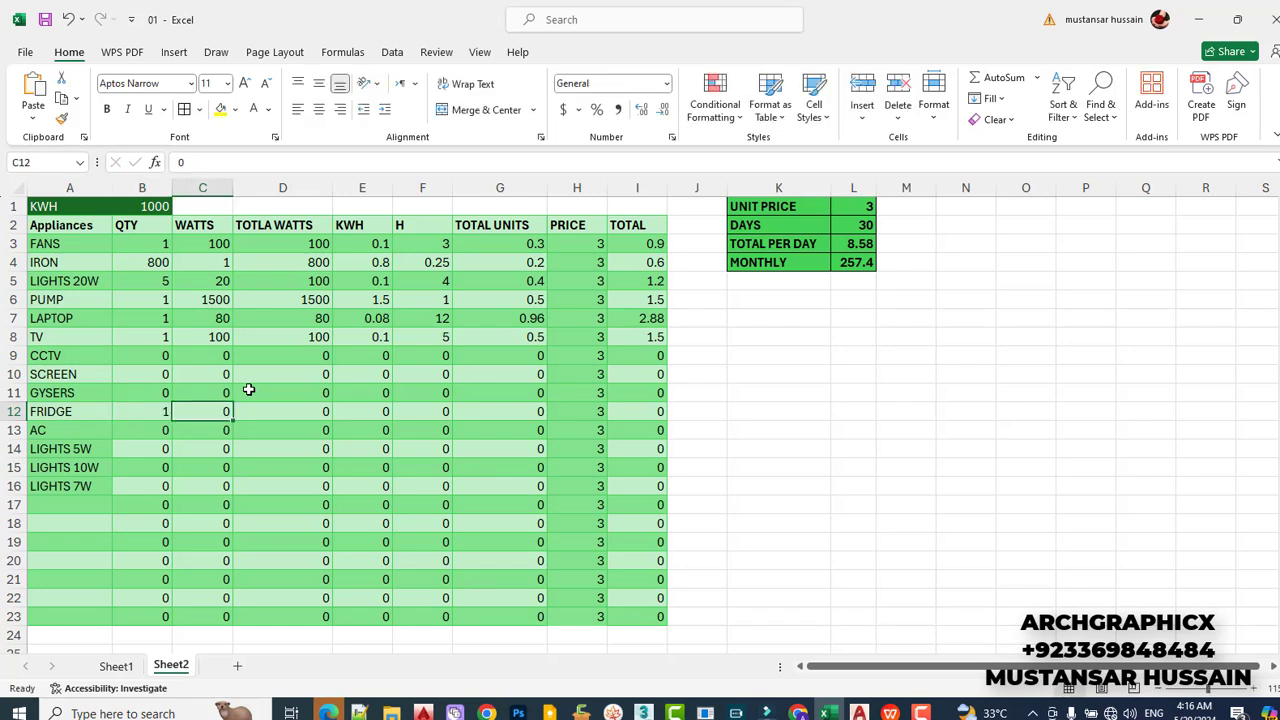
Set the FRIDGE row's WATTS value to 300 and its hours to 8.
type("200")
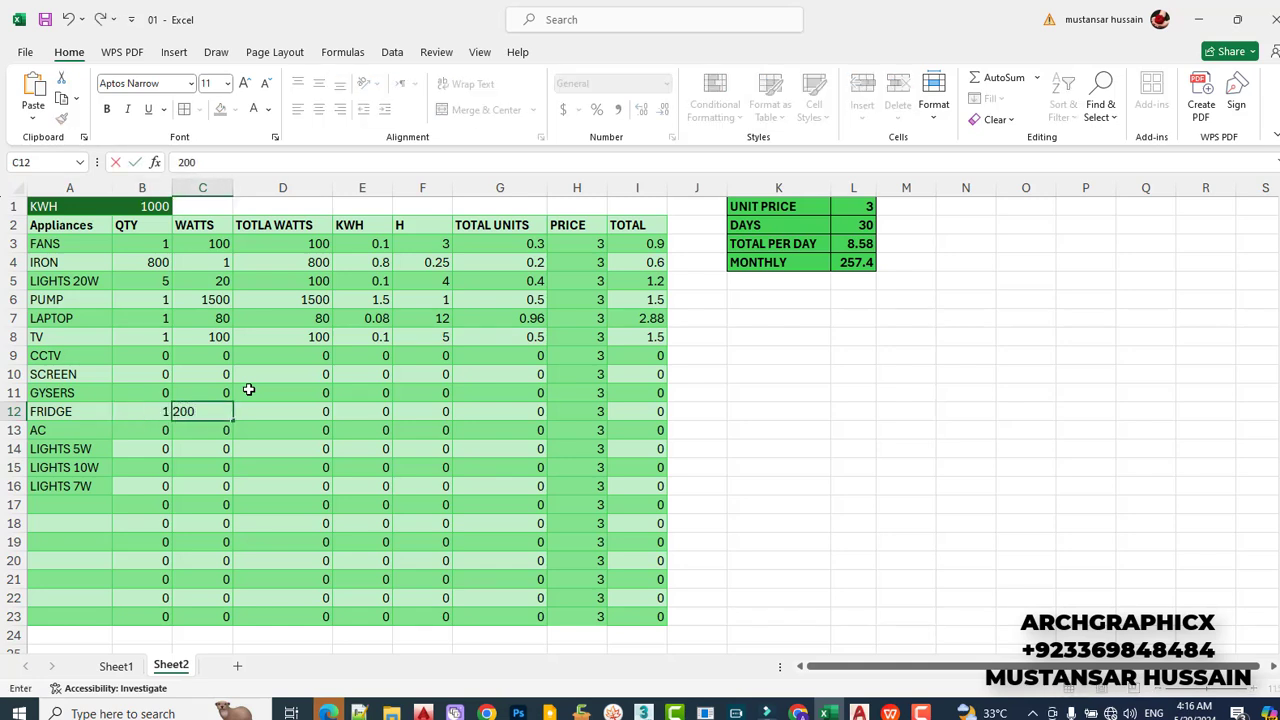
key("BackSpace")
key("BackSpace")
key("BackSpace")
type("300")
key("Tab")
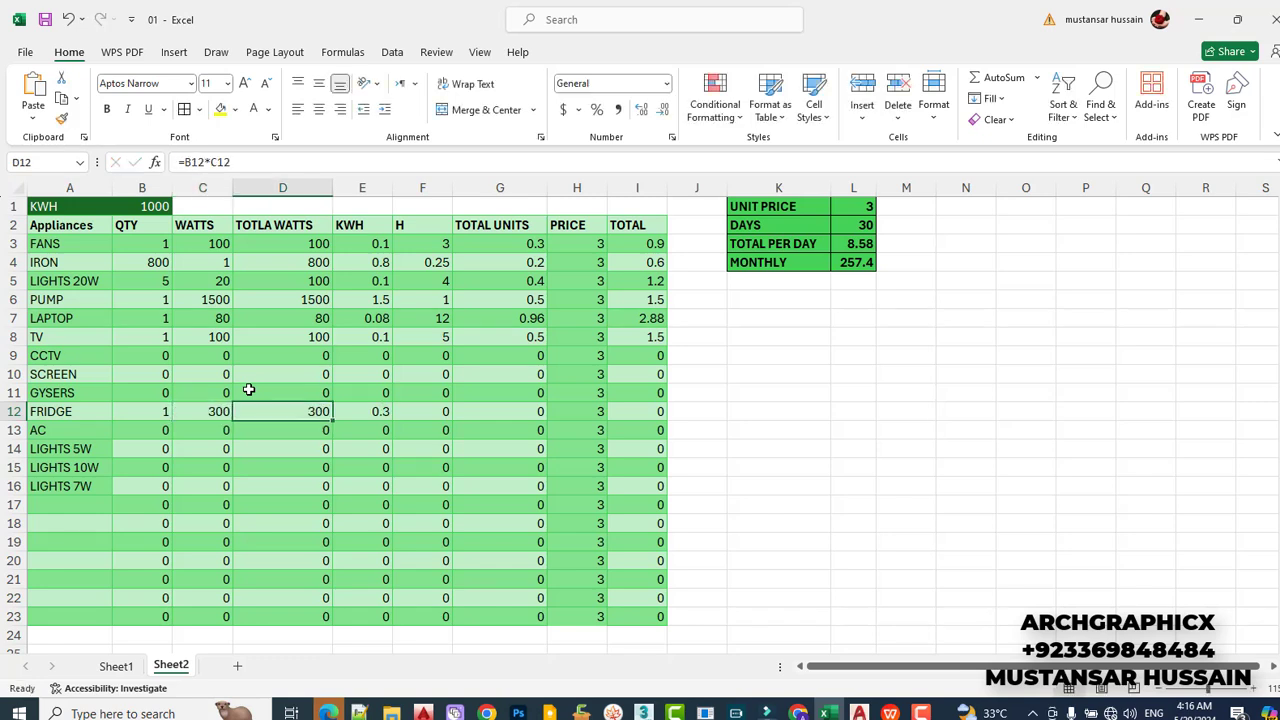
key("Right")
key("Right")
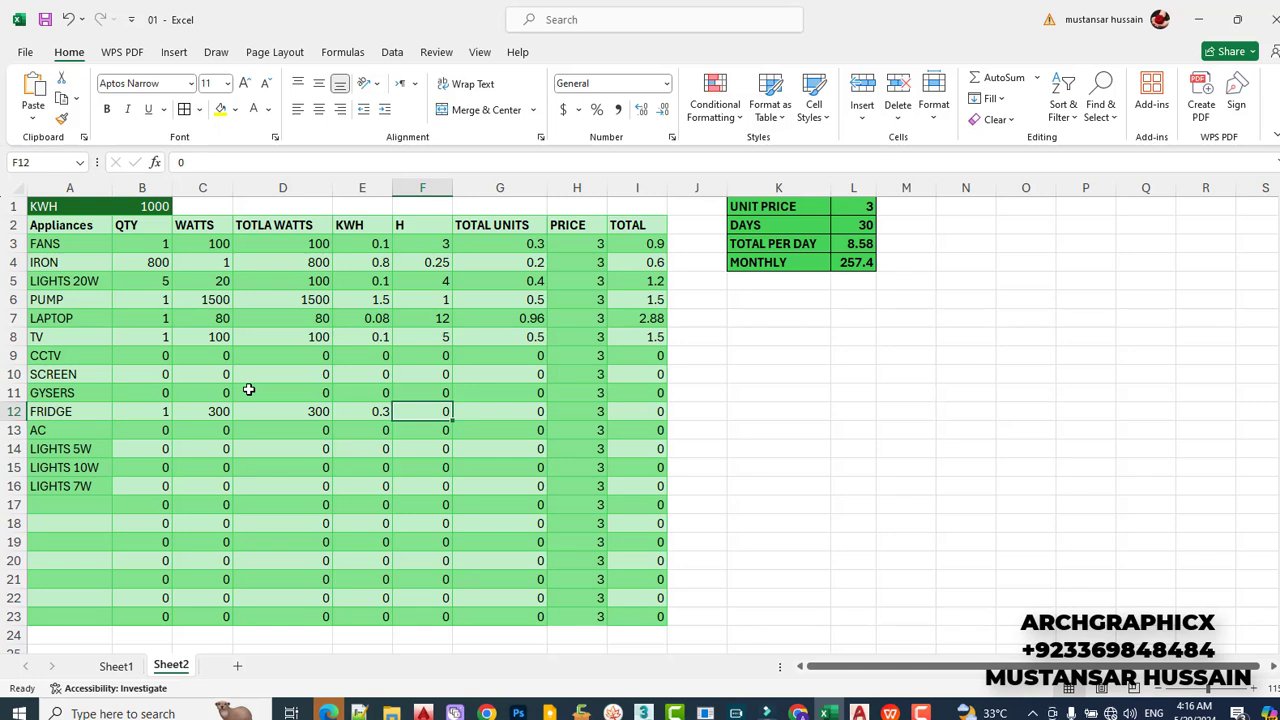
type("8")
key("Tab")
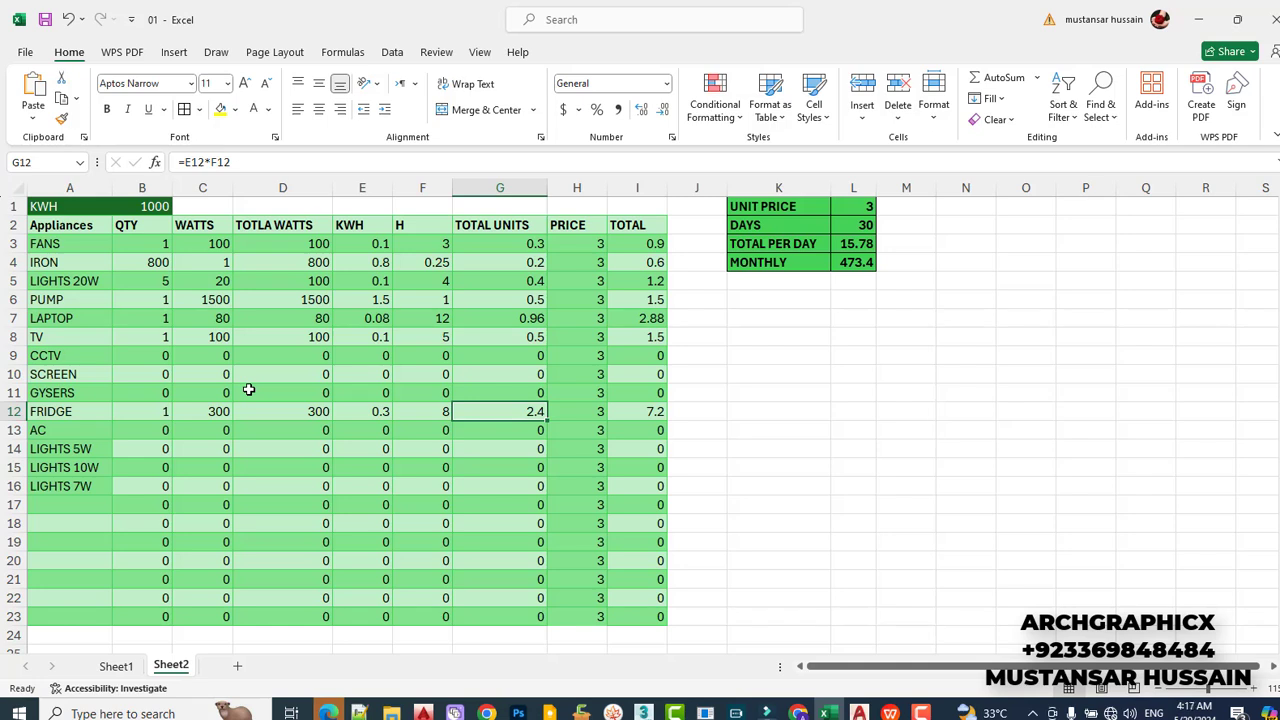
Set the AC row's quantity to 1 and its WATTS value to 1500.
key("Down")
key("Left")
key("Left")
key("Left")
key("Left")
key("Left")
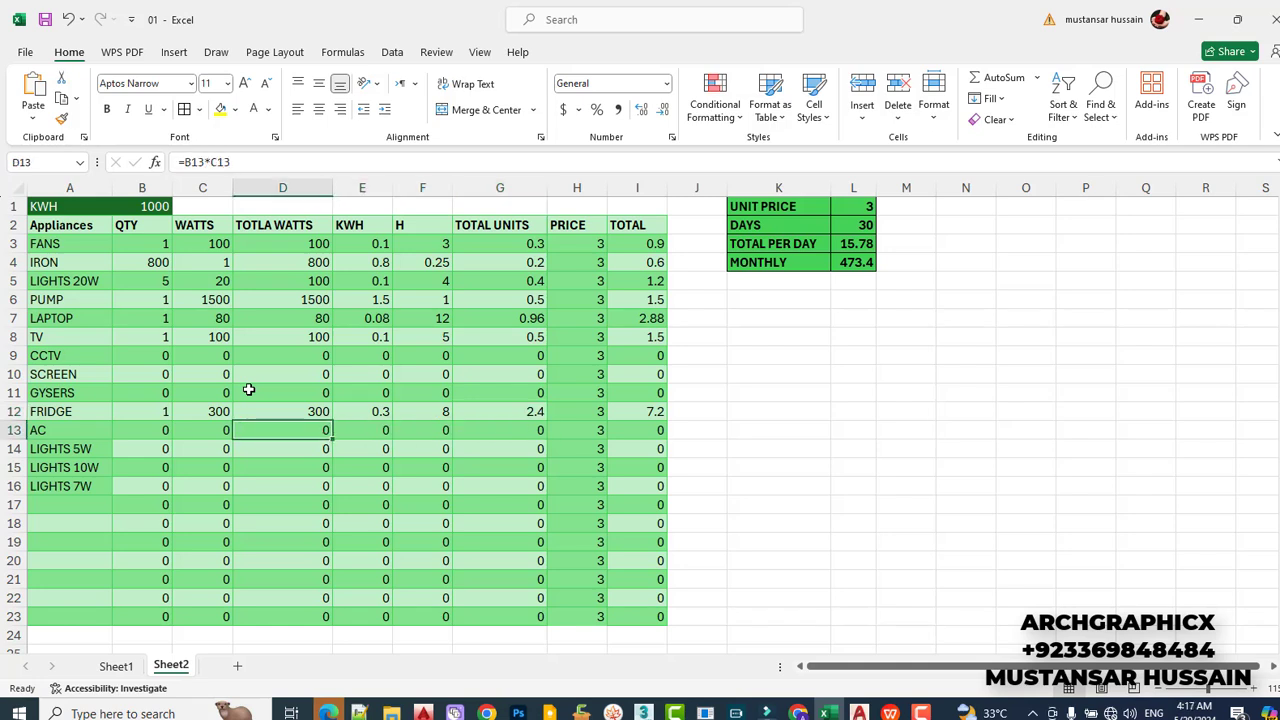
type("1")
key("Tab")
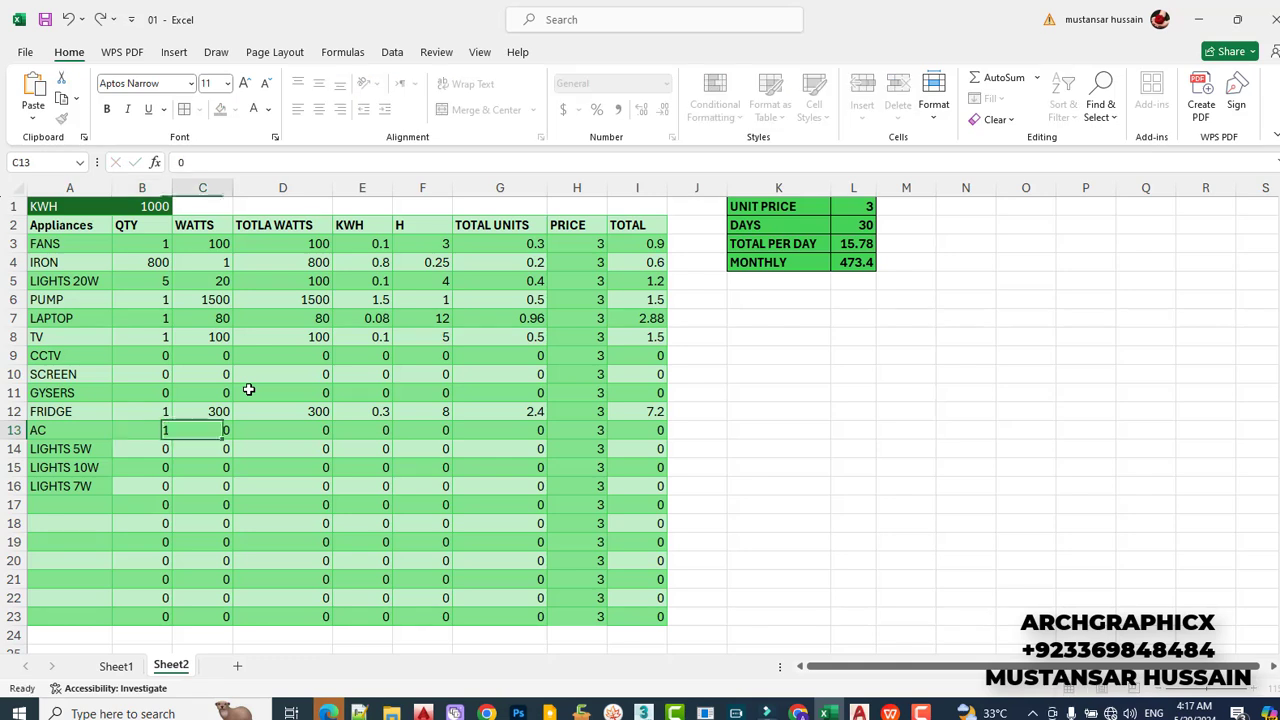
type("1")
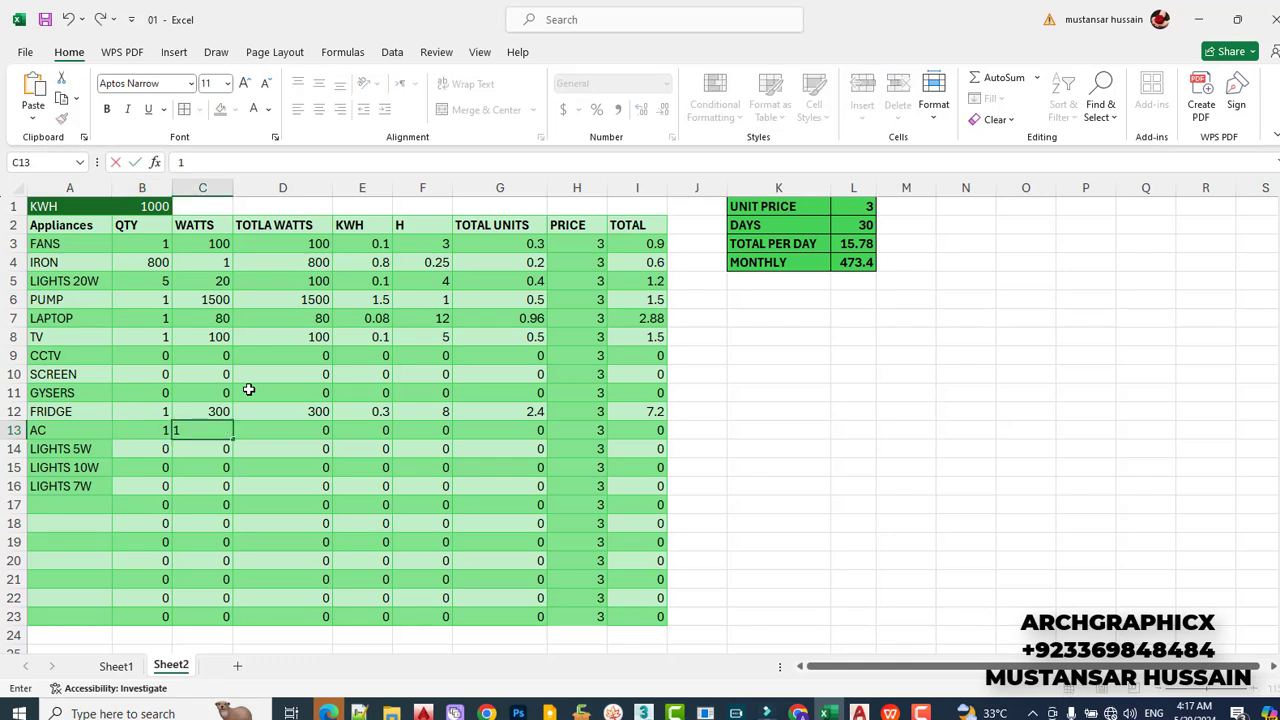
type("500")
key("Tab")
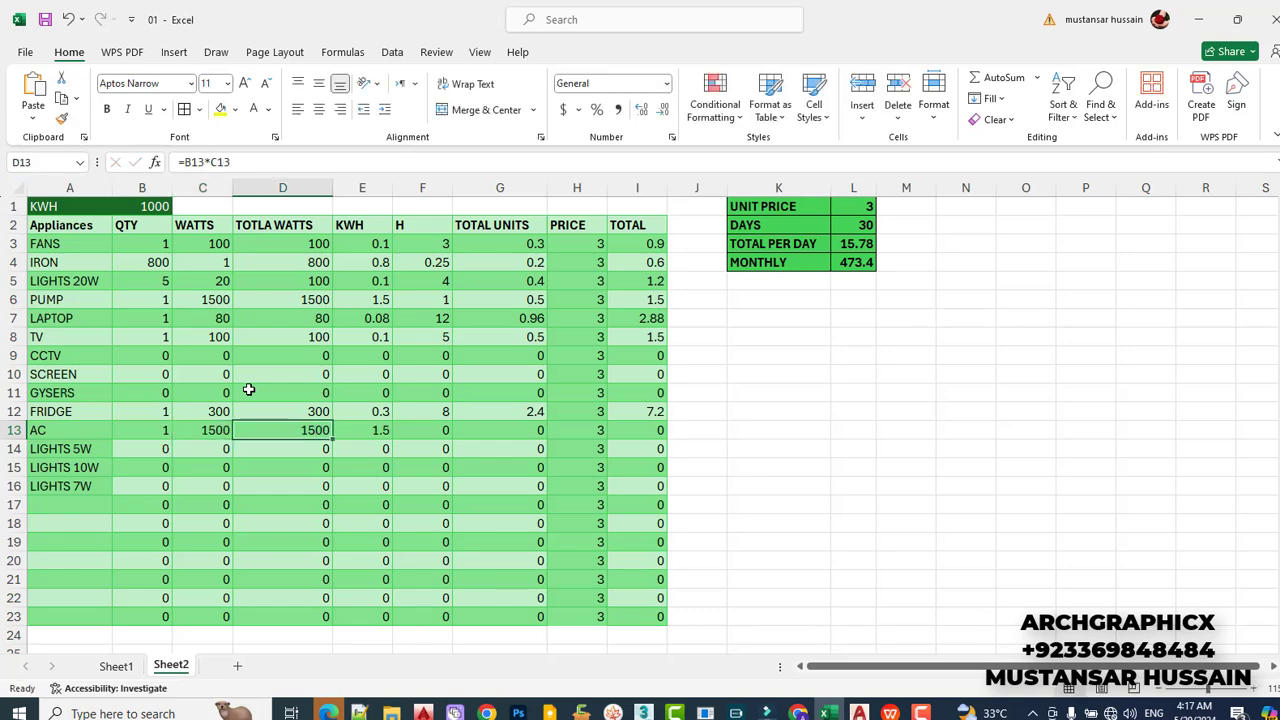
Set the hours in the AC row to 5.
key("Tab")
key("Tab")
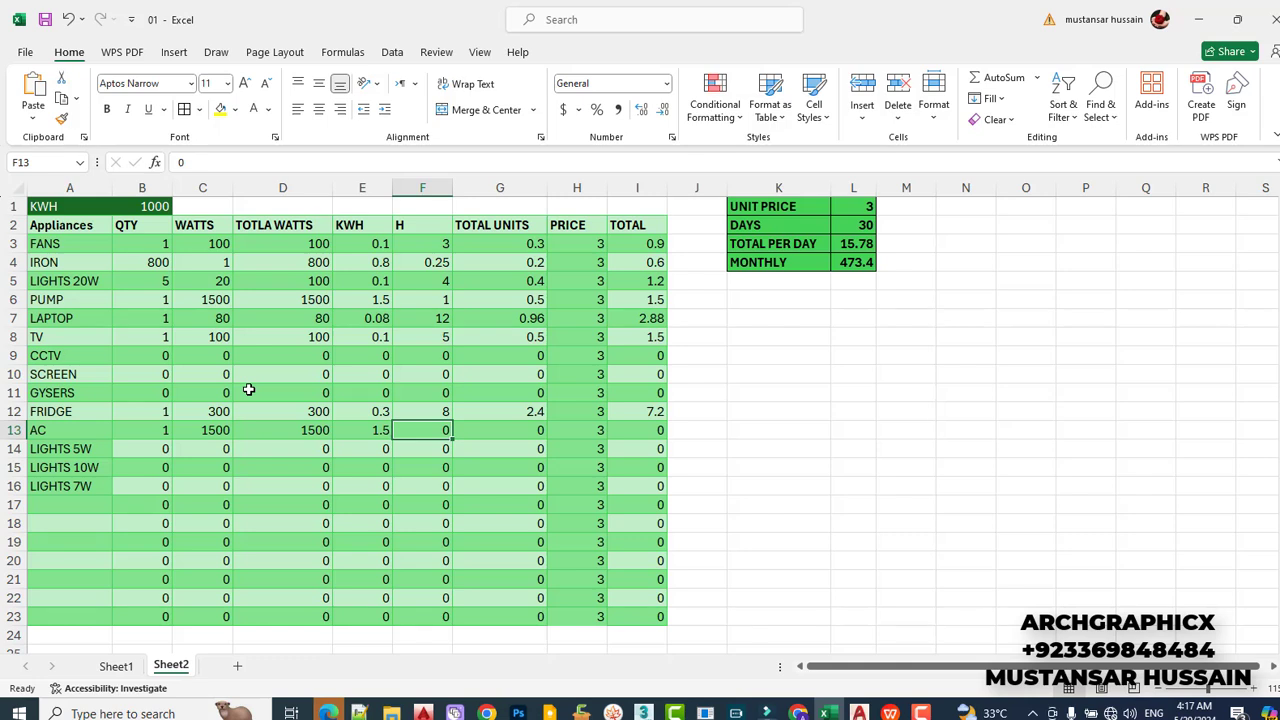
type("5")
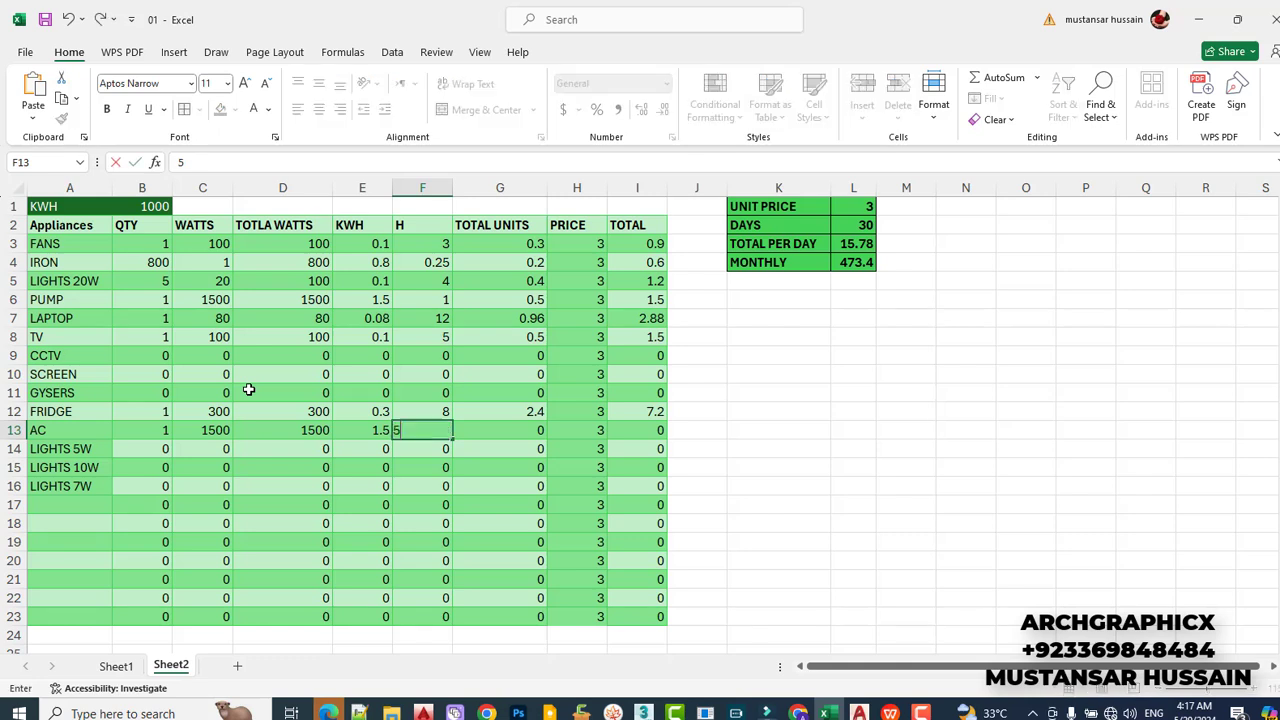
key("Tab")
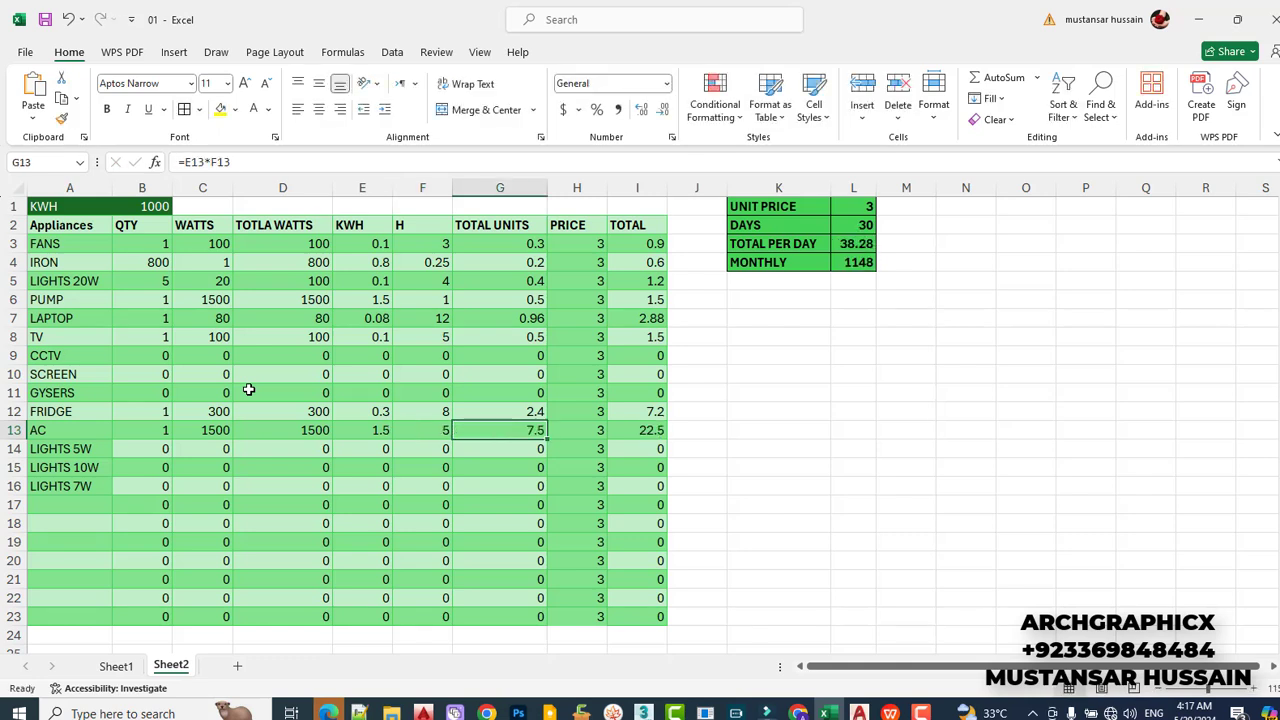
Check the unit price, the TOTAL PER DAY and the MONTHLY cost in the summary table.
key("Tab")
key("Tab")
key("Tab")
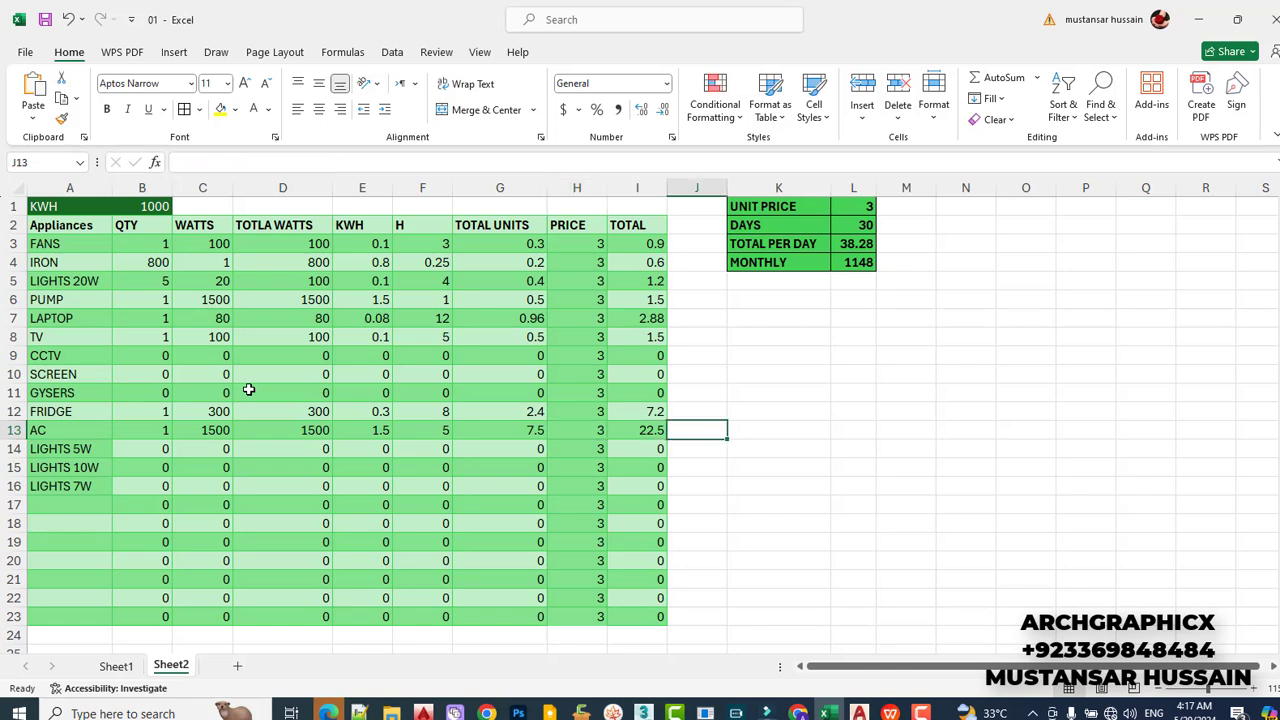
key("Up")
key("Up")
key("Up")
key("Up")
key("Up")
key("Up")
key("Up")
key("Up")
key("Up")
key("Up")
key("Up")
key("Up")
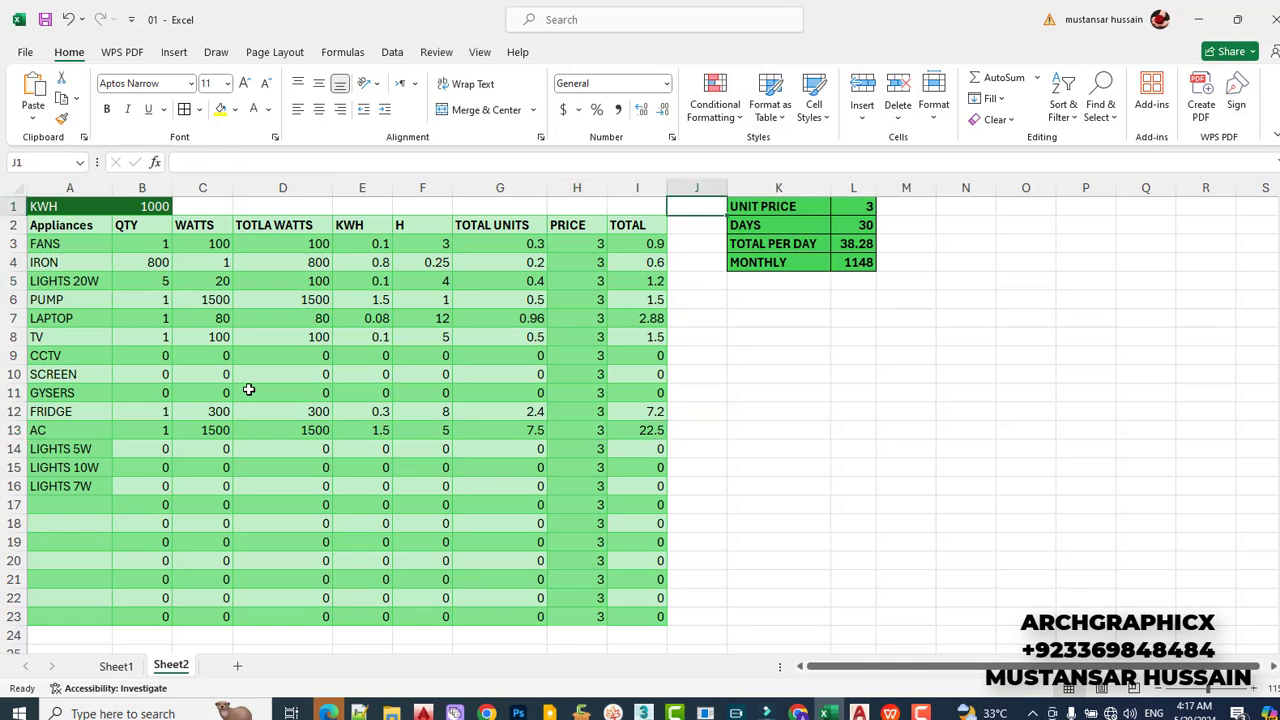
key("Right")
key("Right")
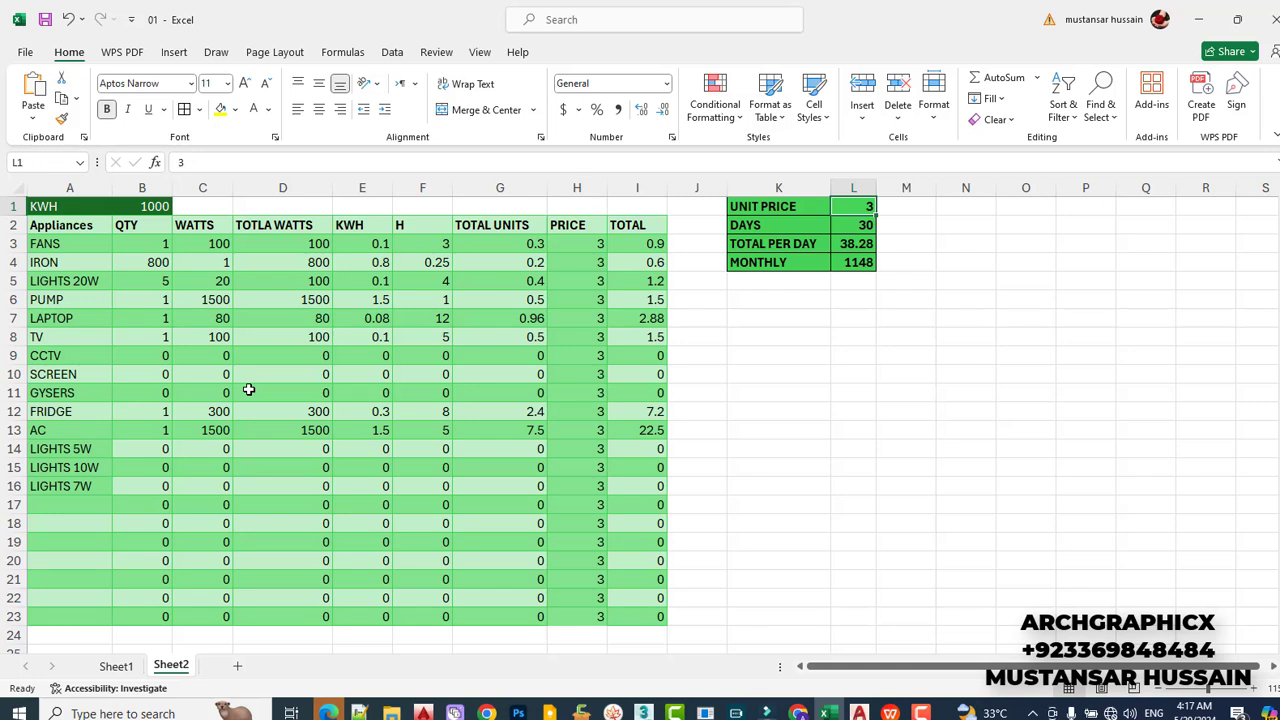
key("Down")
key("Down")
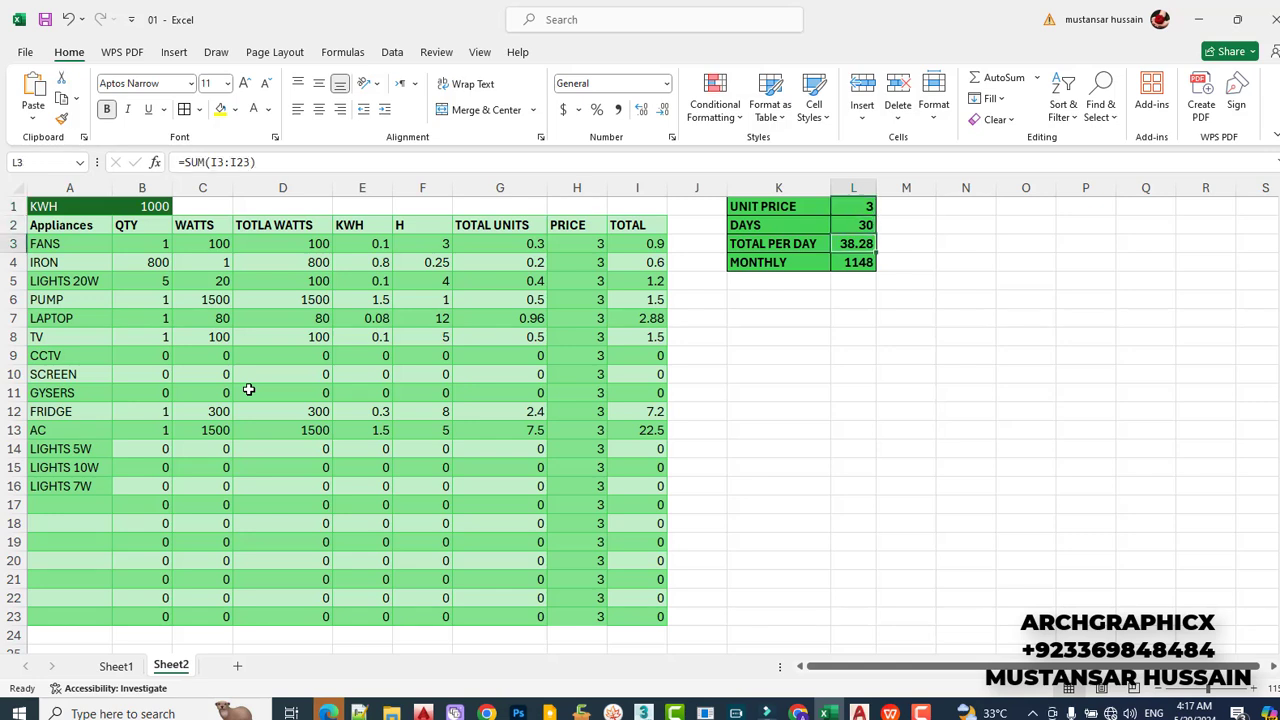
key("Down")
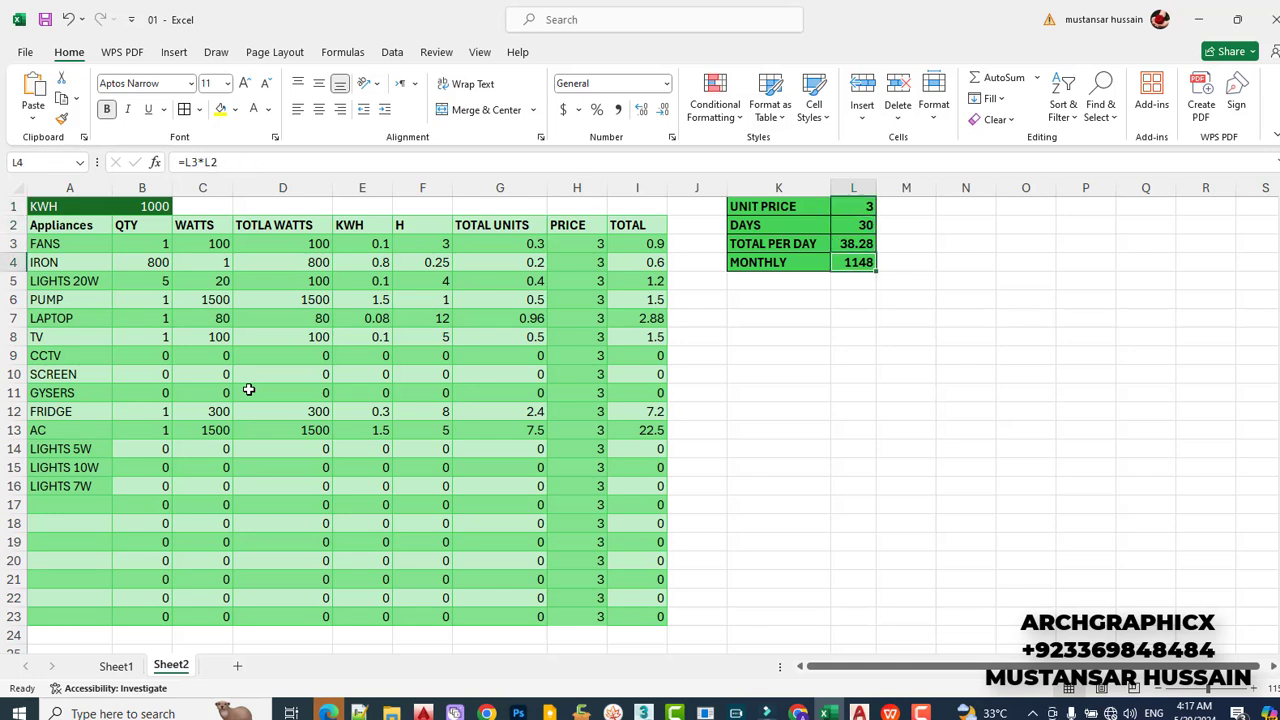
Set the UNIT PRICE in the summary table to 25 and check the MONTHLY cost.
key("Up")
key("Up")
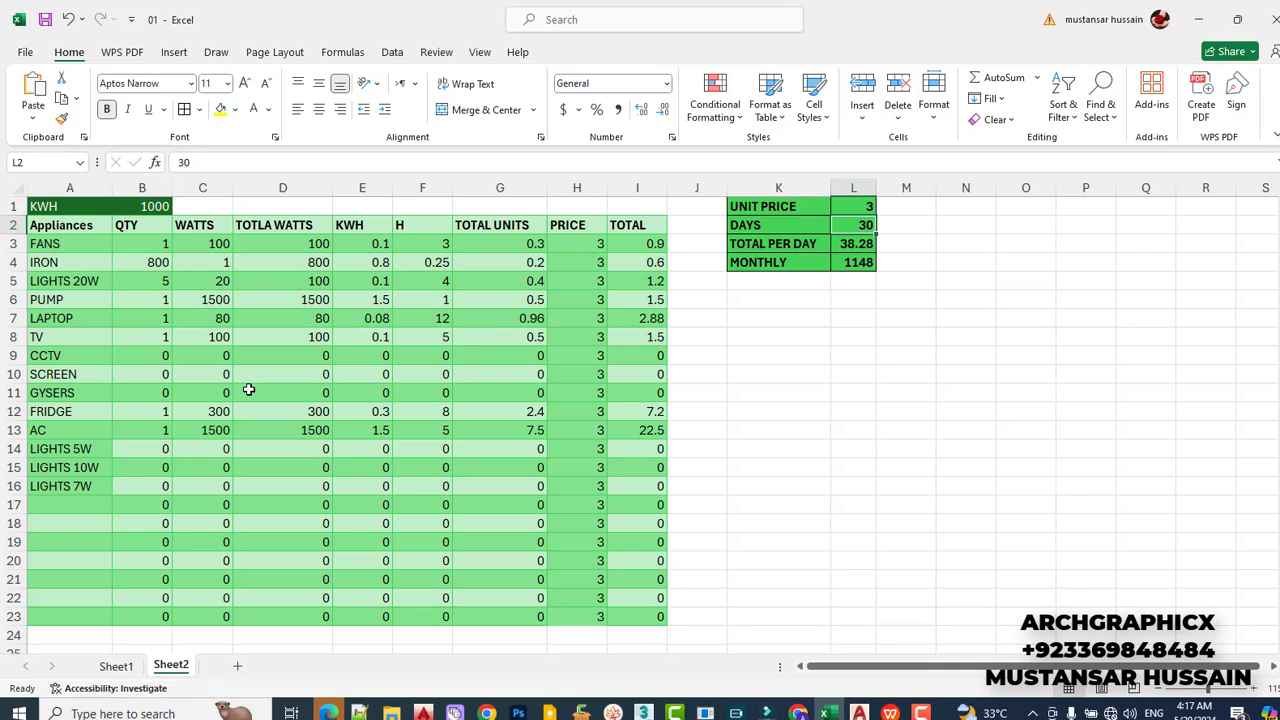
key("Up")
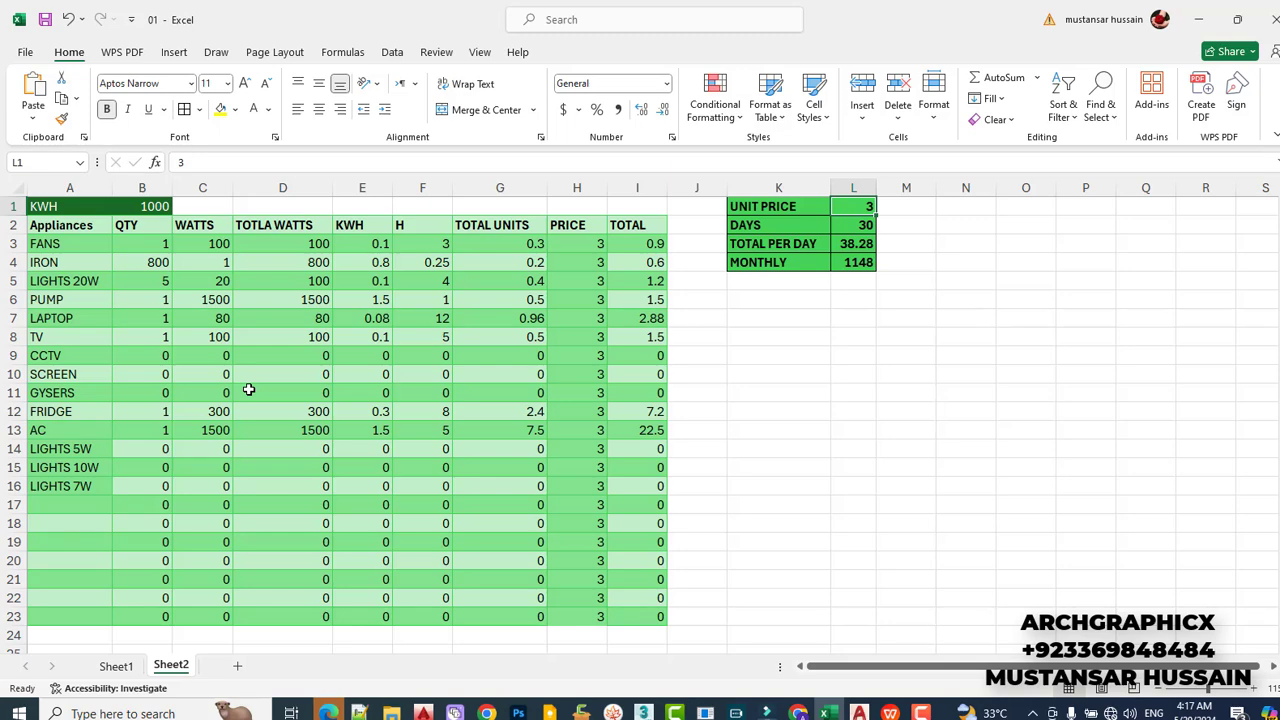
type("25")
key("Return")
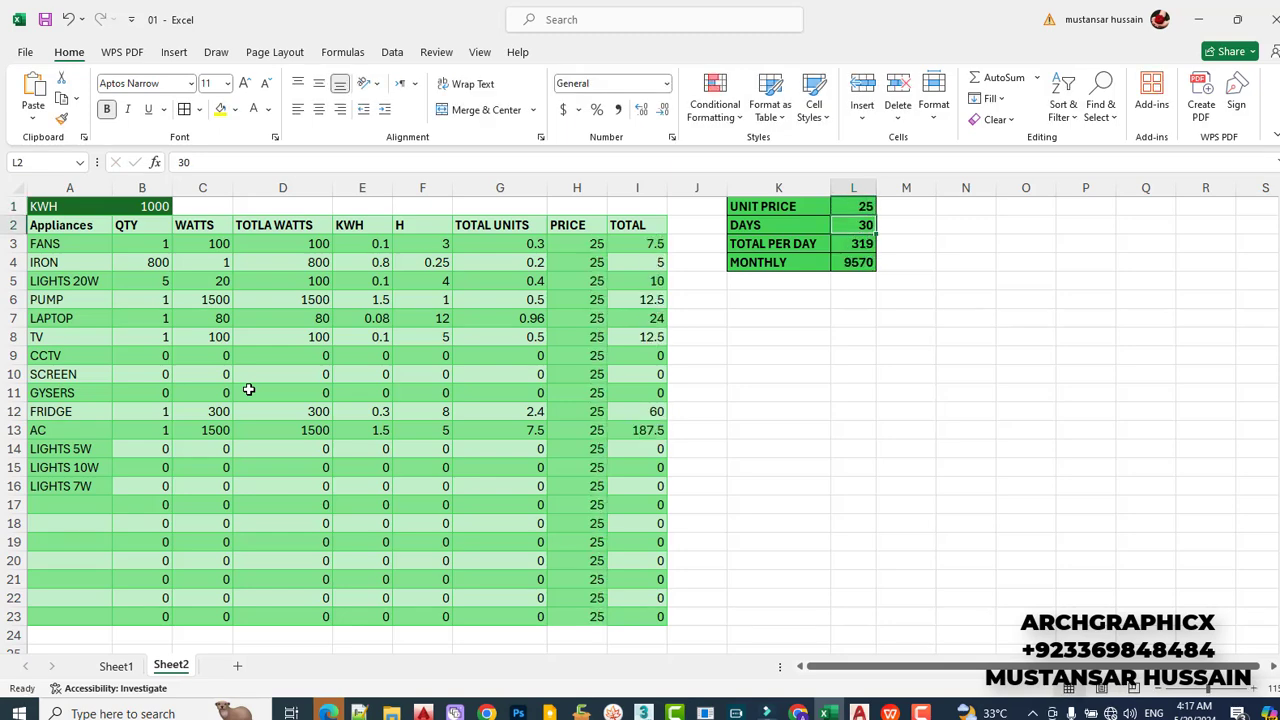
key("Down")
key("Down")
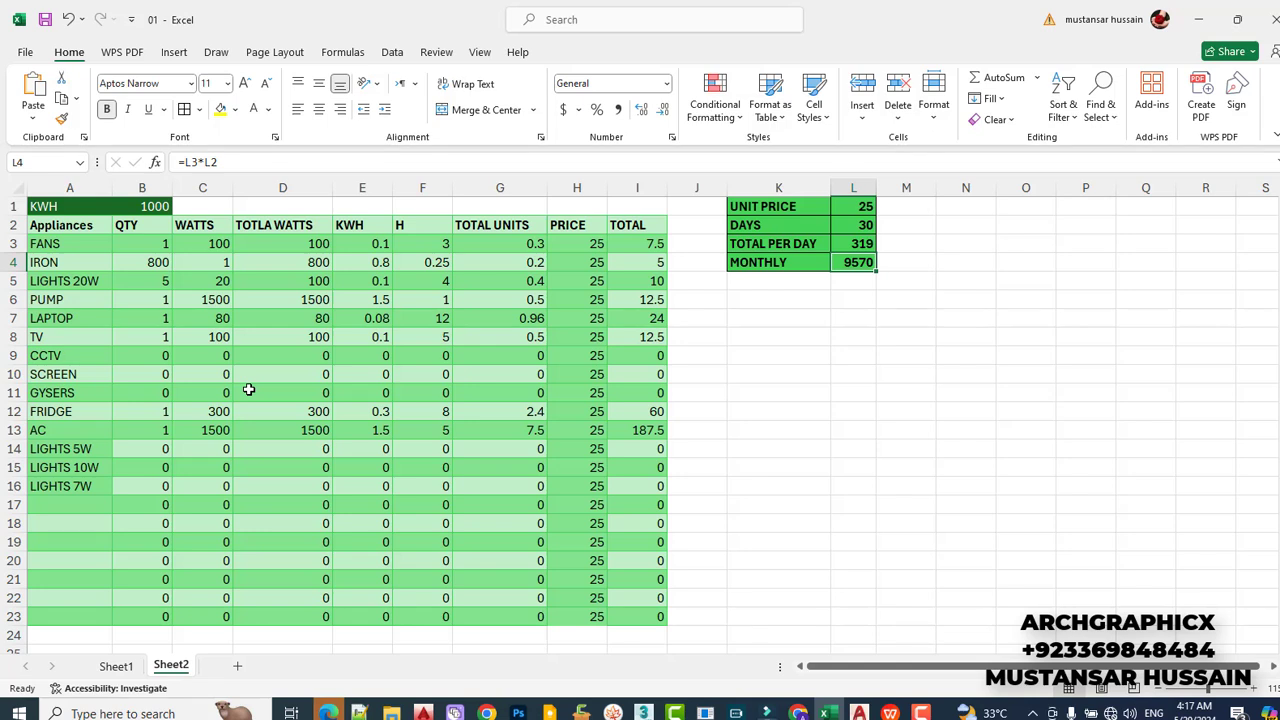